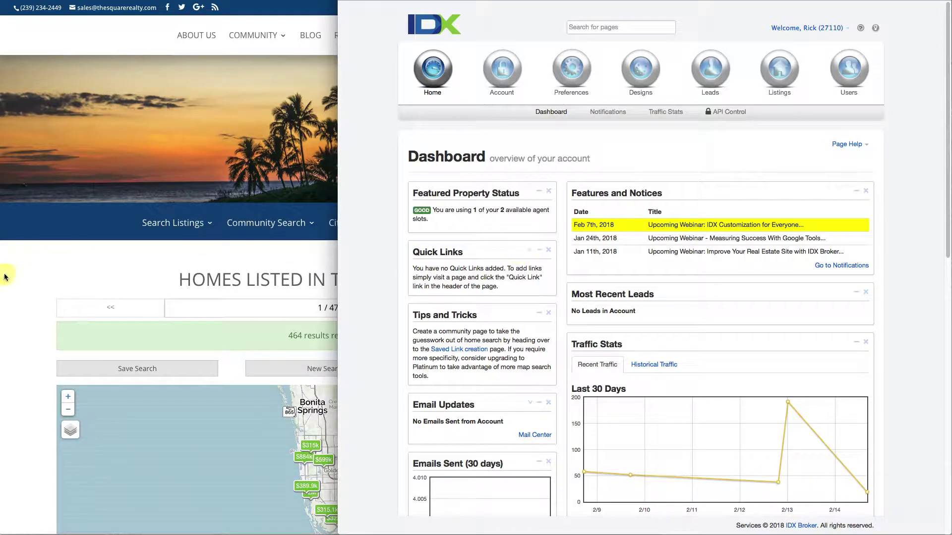
Bring the realty website to the front and look through the Central Naples city search listings
click(20, 275)
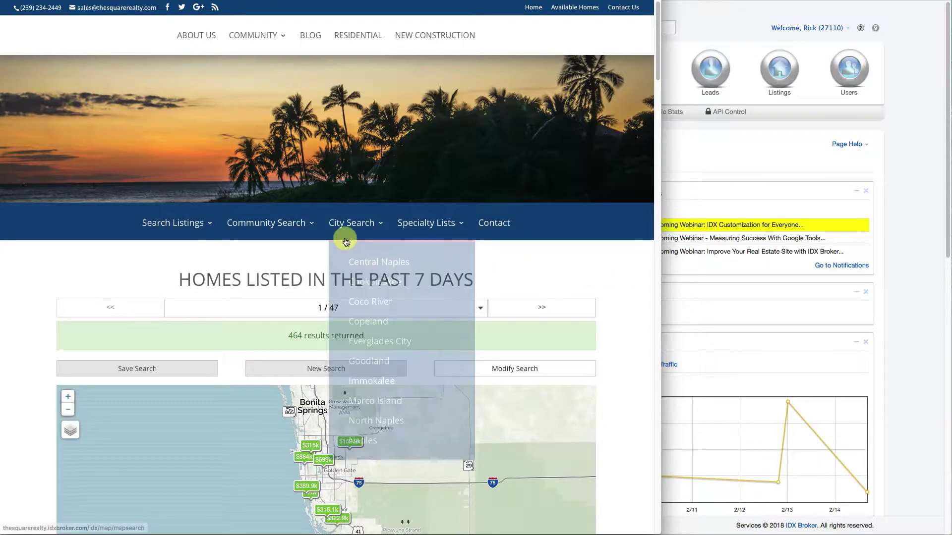
mouse_move(321, 229)
mouse_move(357, 223)
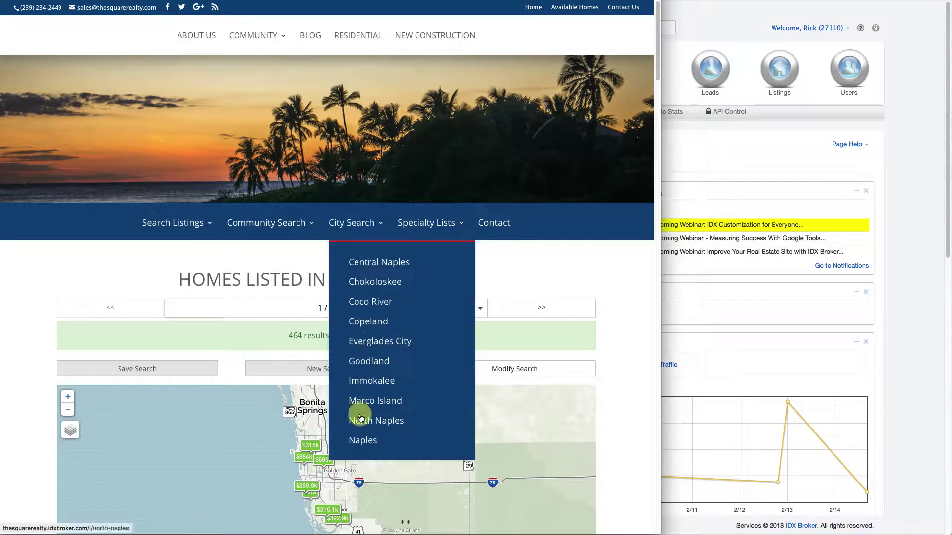
click(375, 262)
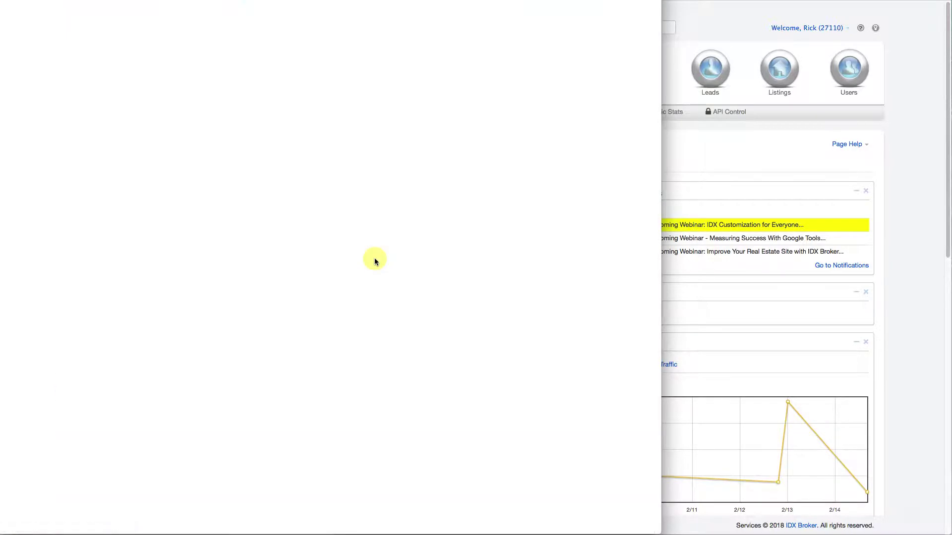
scroll(617, 365, down, 4)
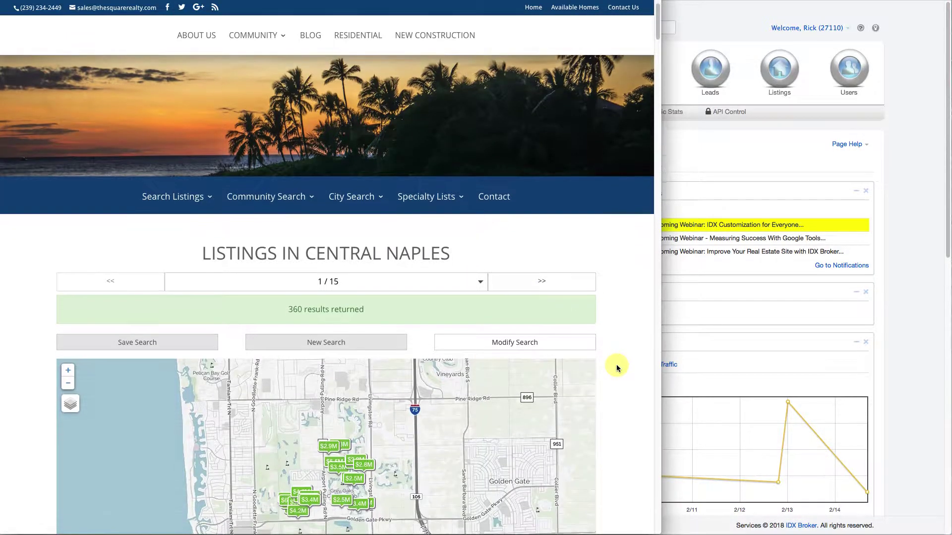
scroll(617, 367, down, 5)
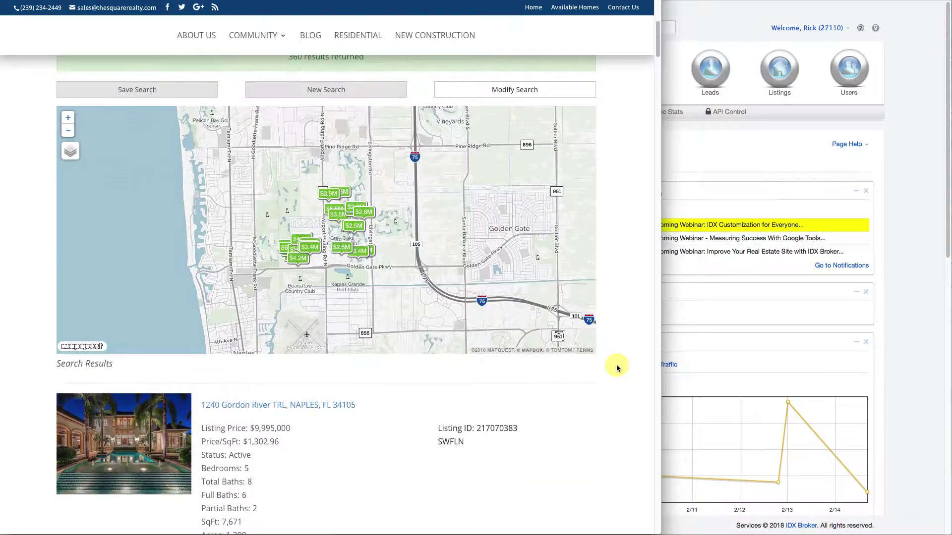
scroll(617, 367, down, 5)
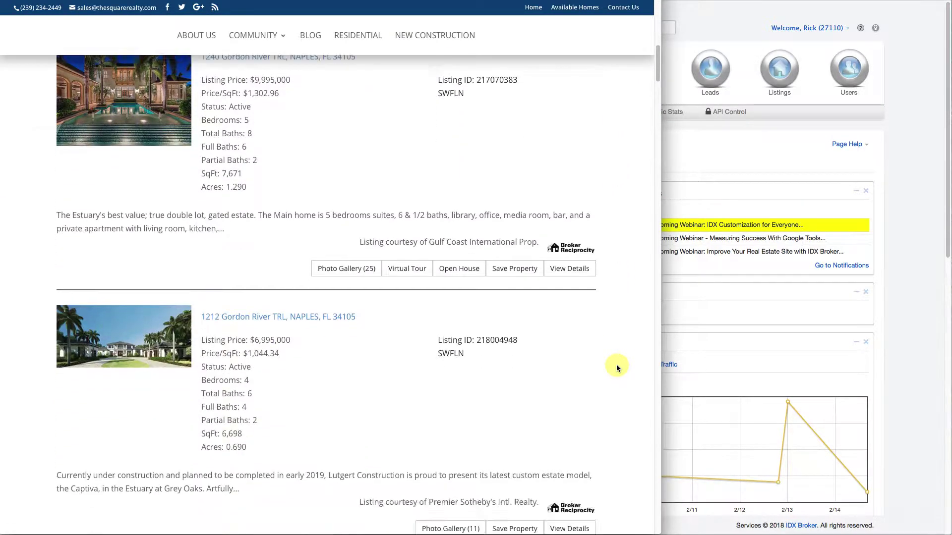
scroll(617, 367, up, 15)
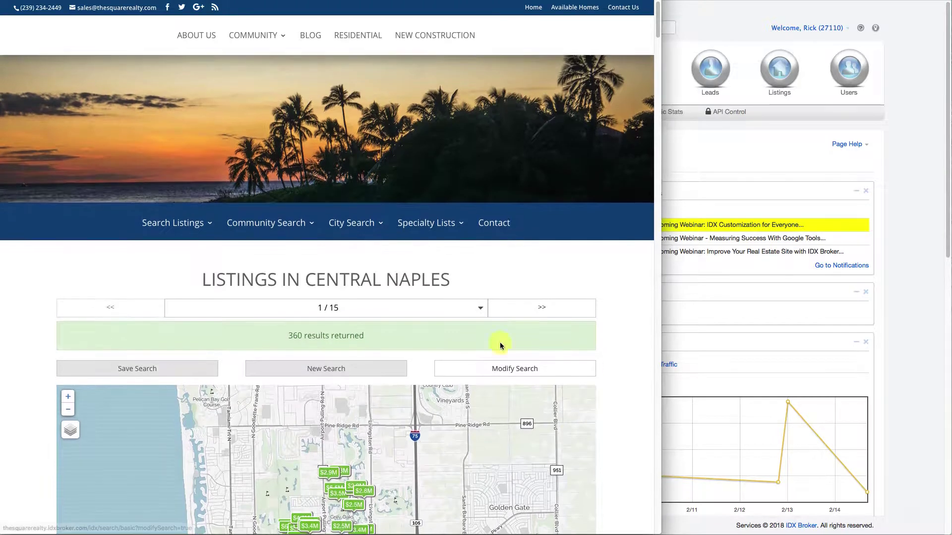
View the community search listings for Morings ($300-600k) on the realty website
mouse_move(280, 227)
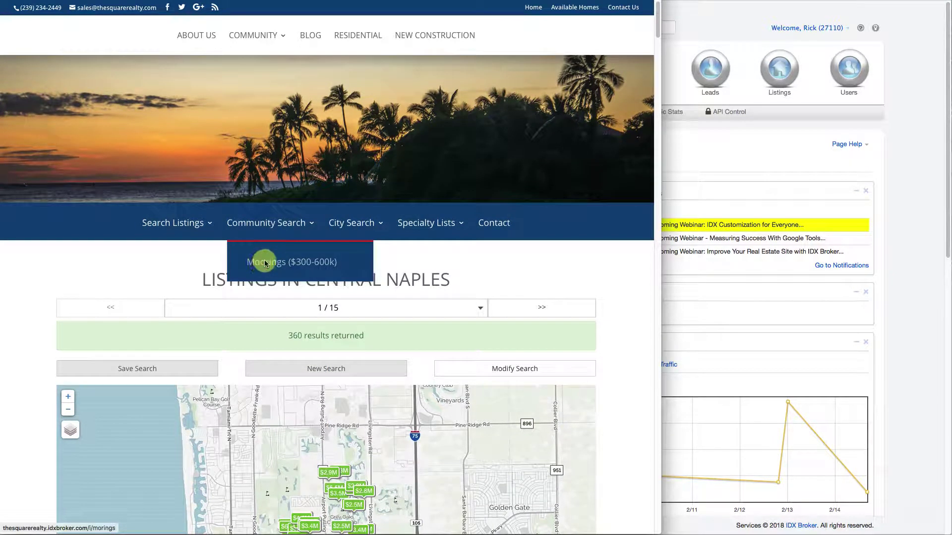
click(264, 262)
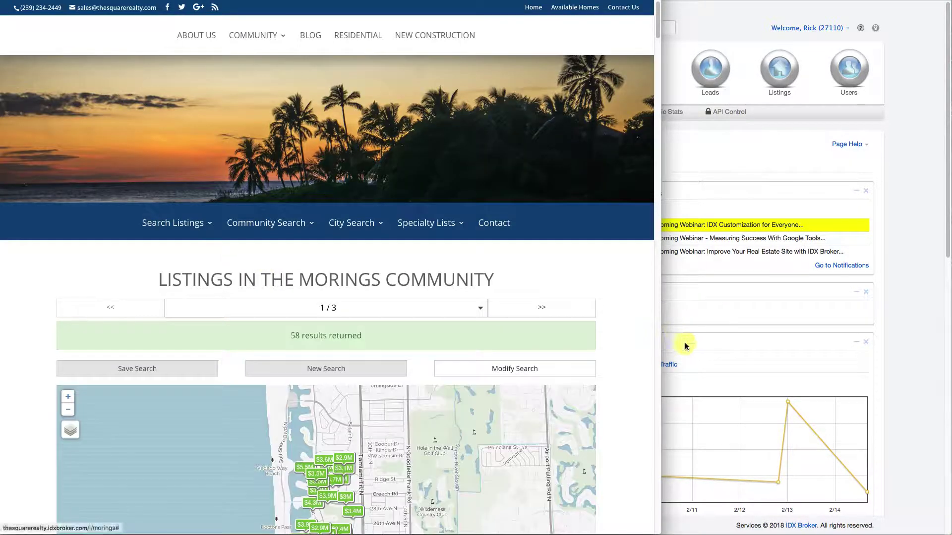
scroll(616, 345, down, 9)
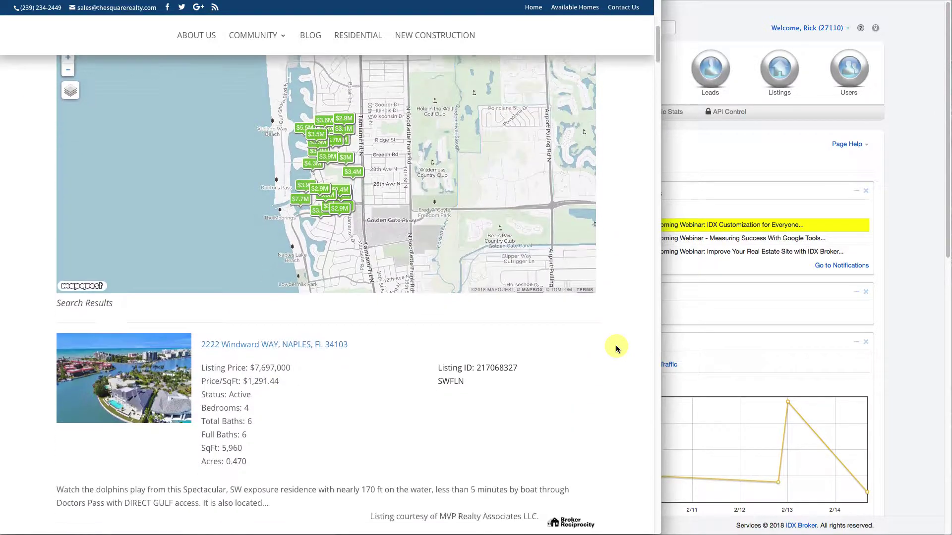
scroll(616, 345, up, 9)
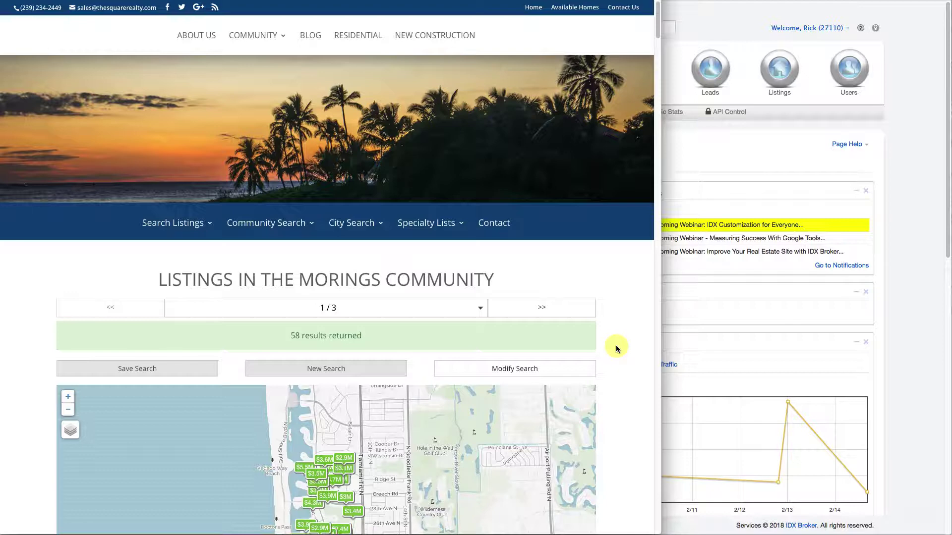
Switch to the IDX Broker dashboard and start creating a saved link based on the Advanced Search page
click(911, 224)
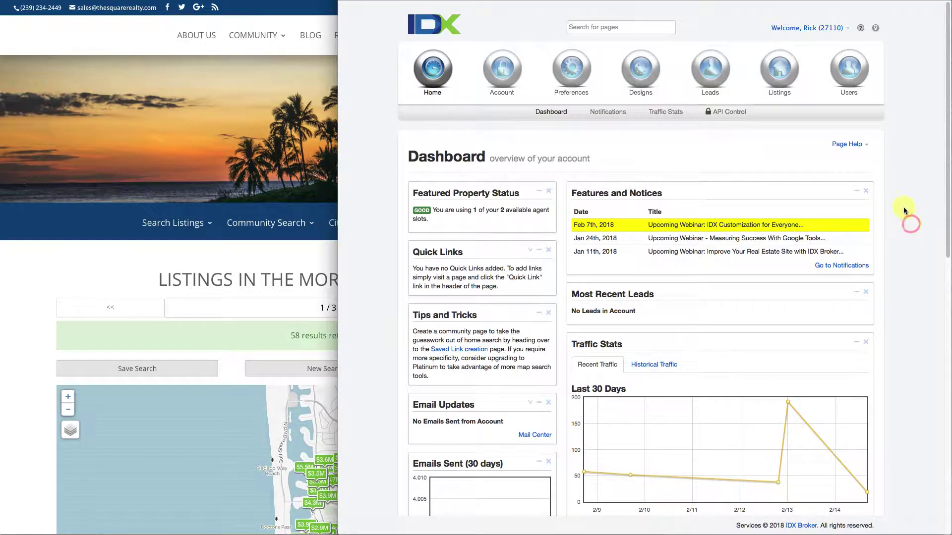
click(642, 80)
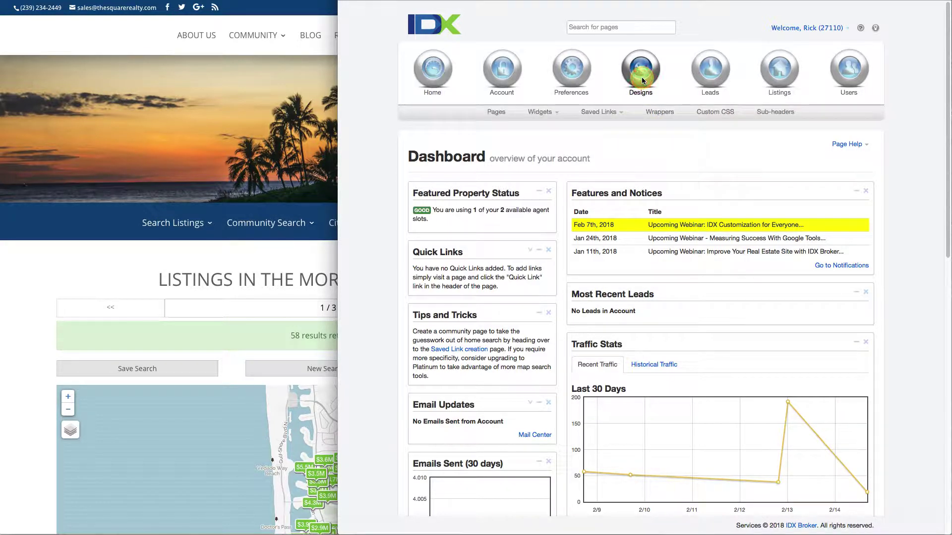
click(598, 112)
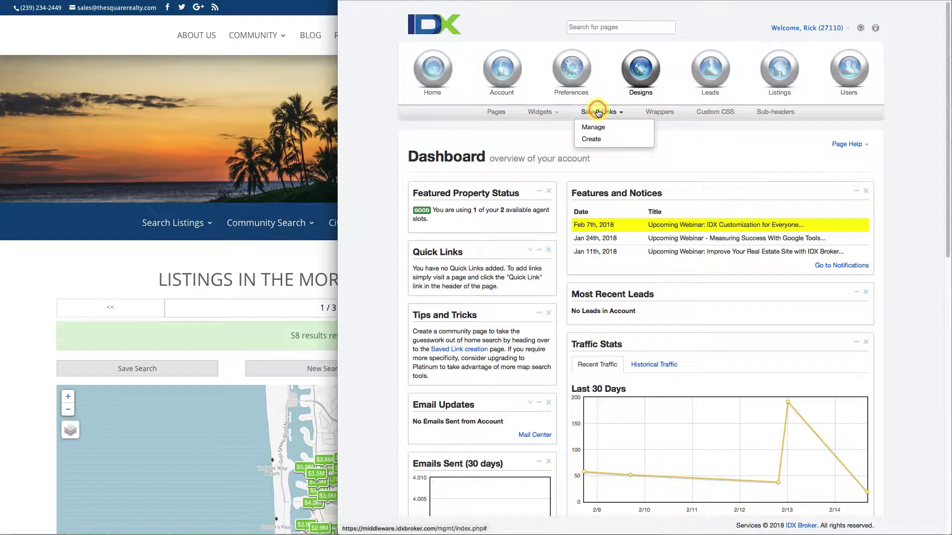
click(593, 139)
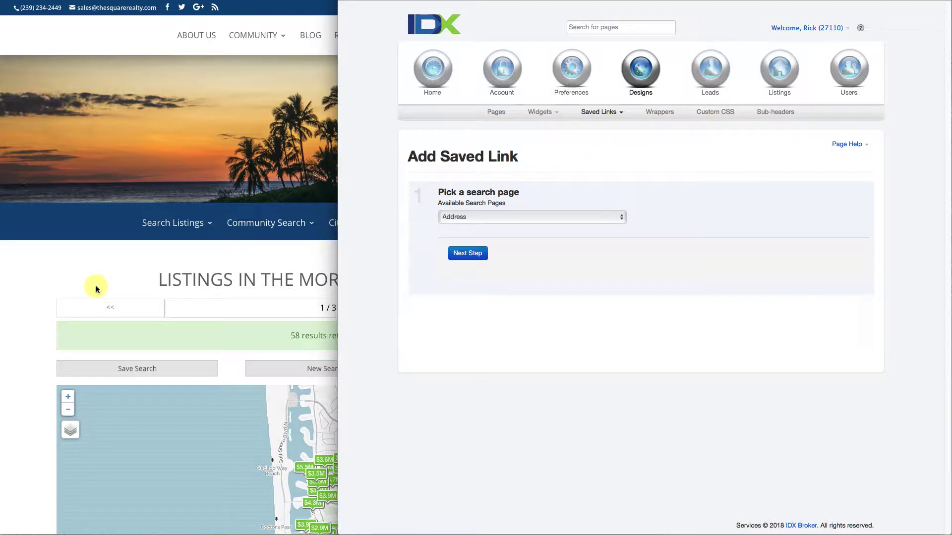
click(466, 217)
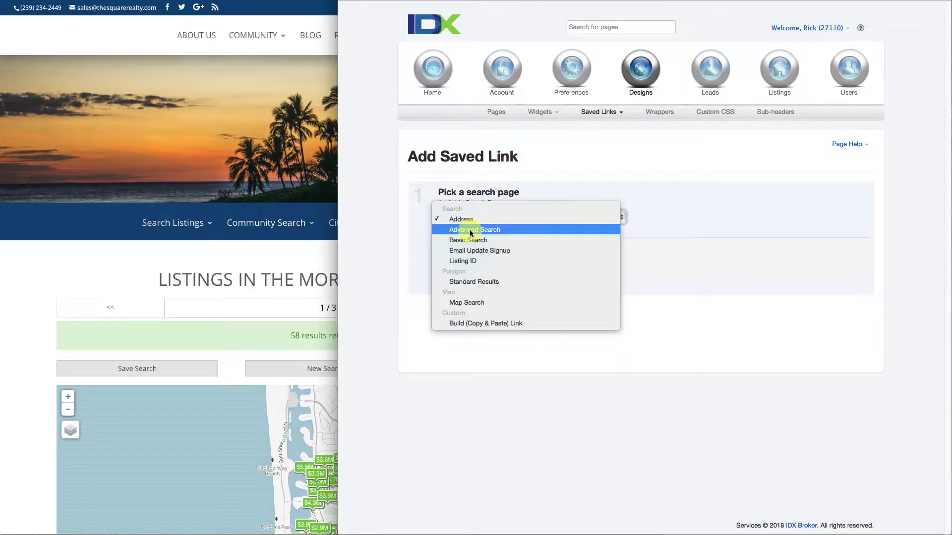
click(470, 231)
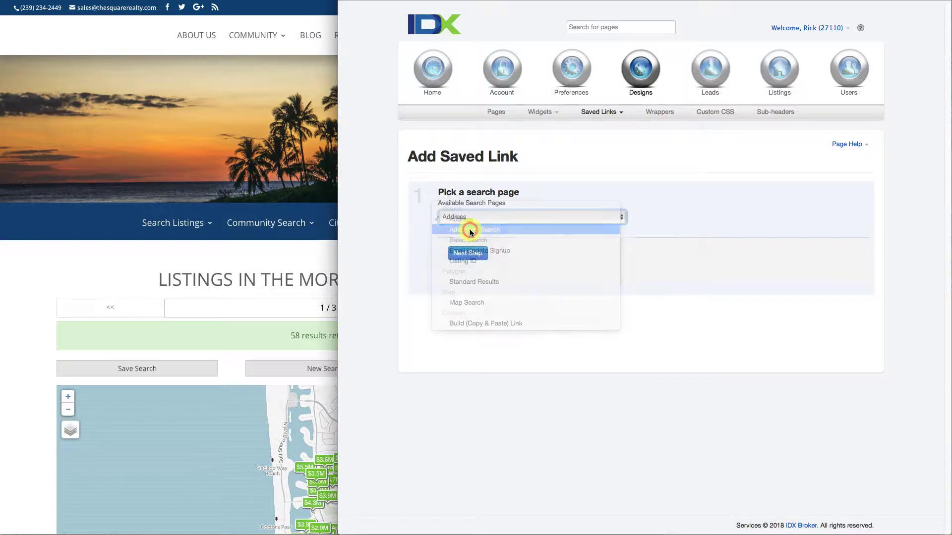
click(466, 257)
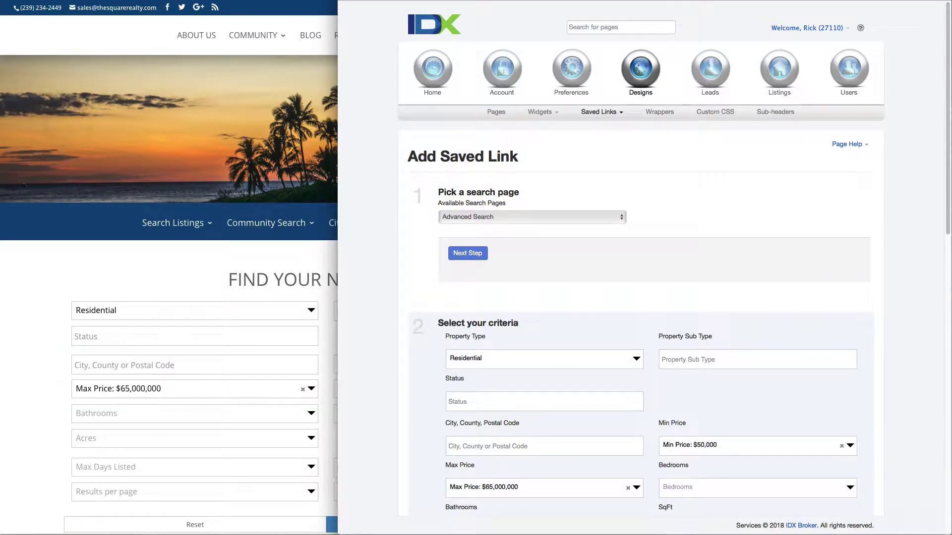
Set the saved link's Subdivision/Condo Name criterion to Port Royal
scroll(932, 196, down, 9)
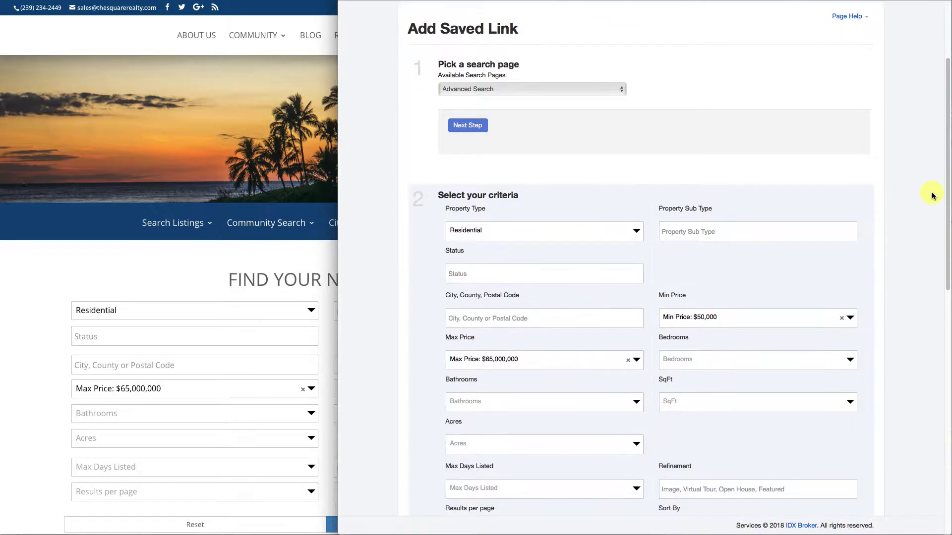
scroll(932, 196, down, 1)
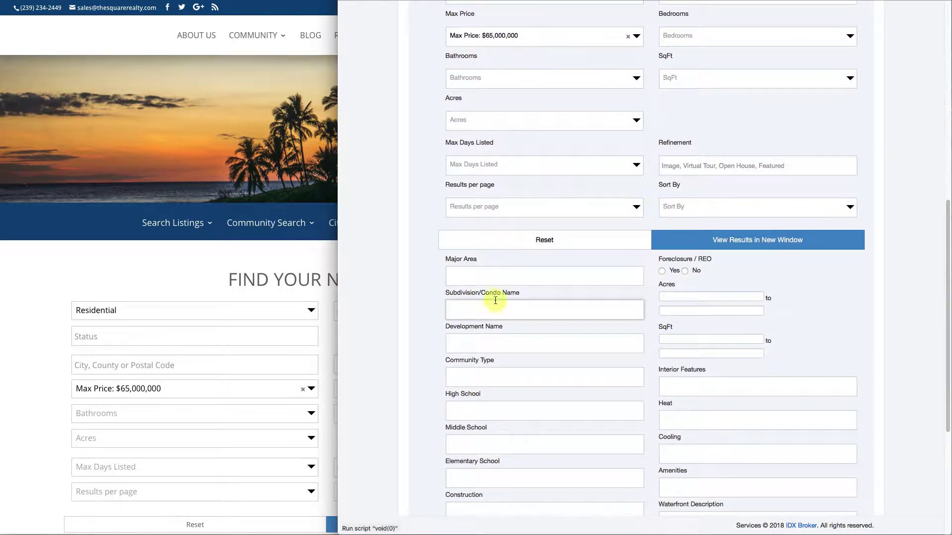
click(471, 310)
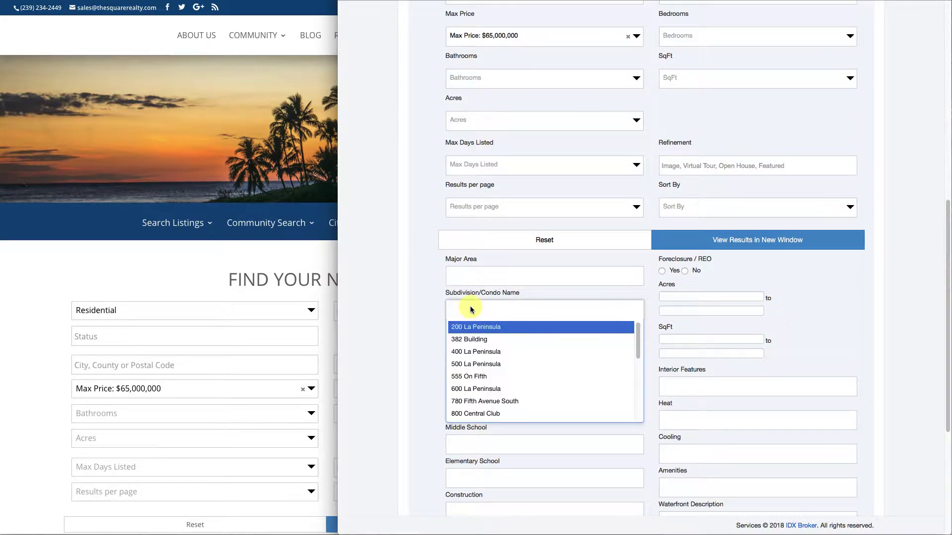
text(o)
key(BackSpace)
text(port r)
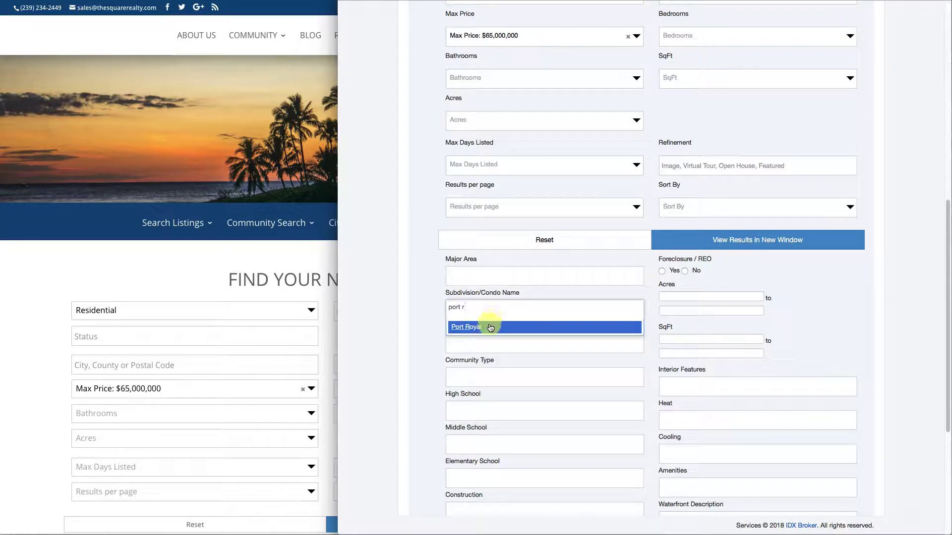
click(468, 327)
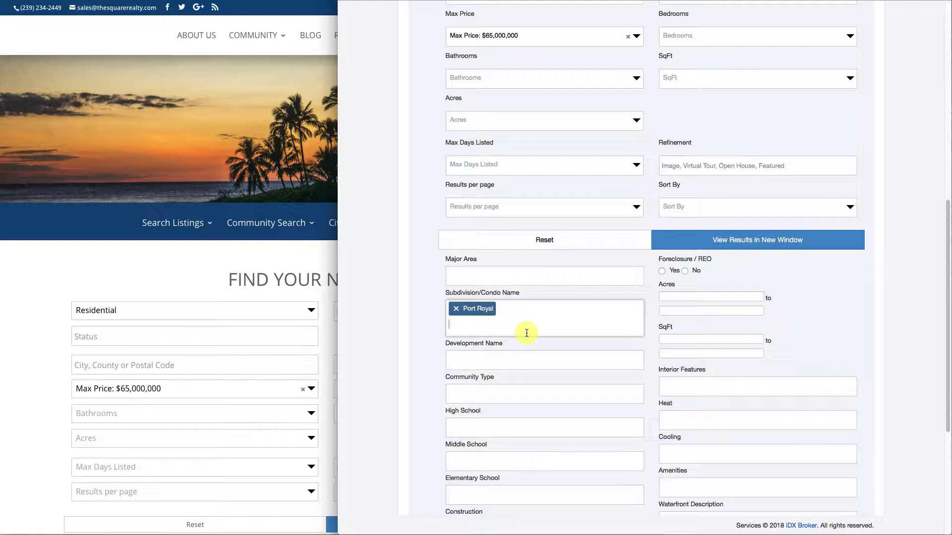
Accept the search criteria, continue to the naming settings, and set the page title to "Port Royal"
scroll(892, 263, up, 3)
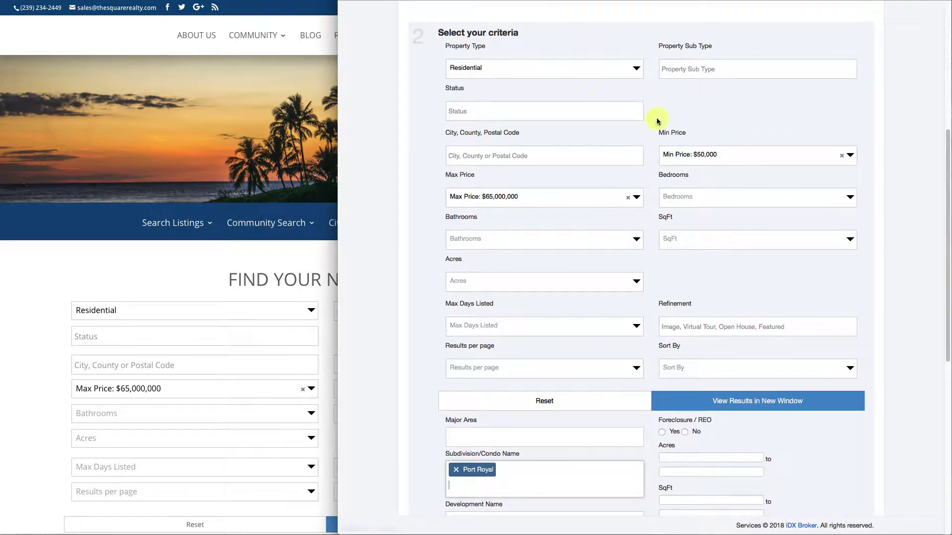
scroll(574, 243, down, 2)
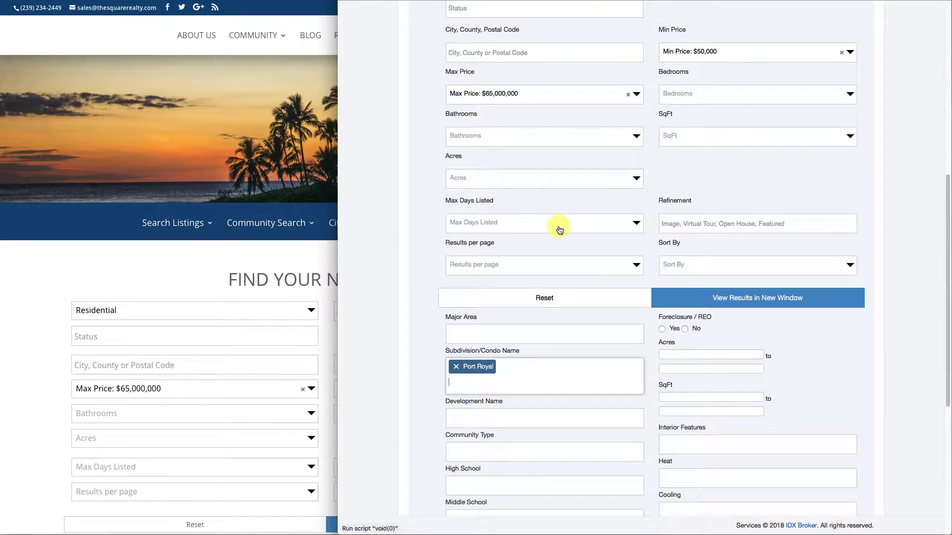
scroll(921, 236, down, 3)
scroll(917, 236, up, 7)
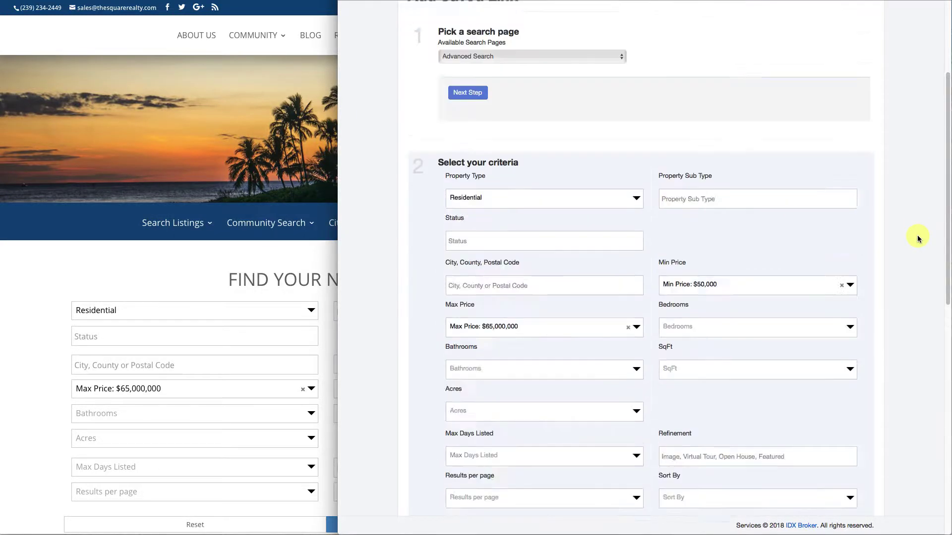
scroll(917, 238, up, 3)
scroll(571, 242, down, 10)
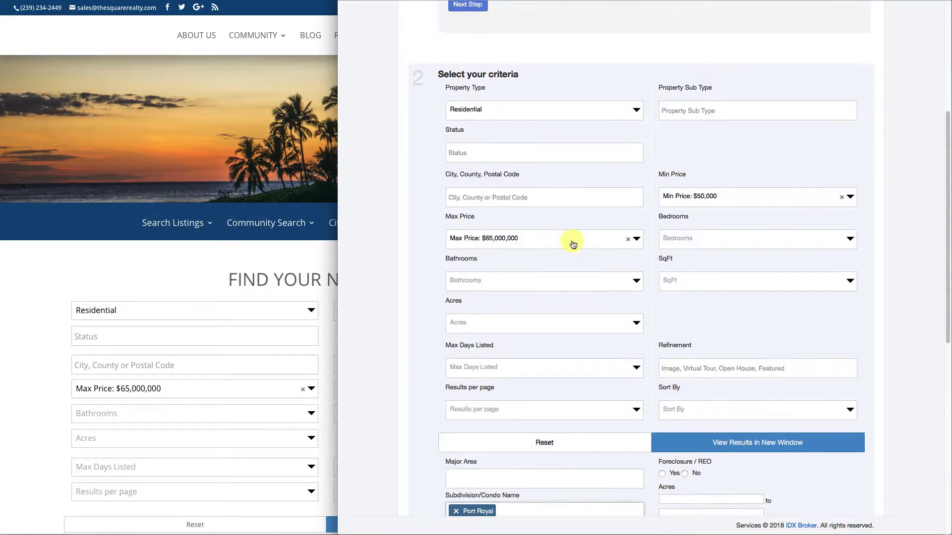
scroll(543, 244, down, 3)
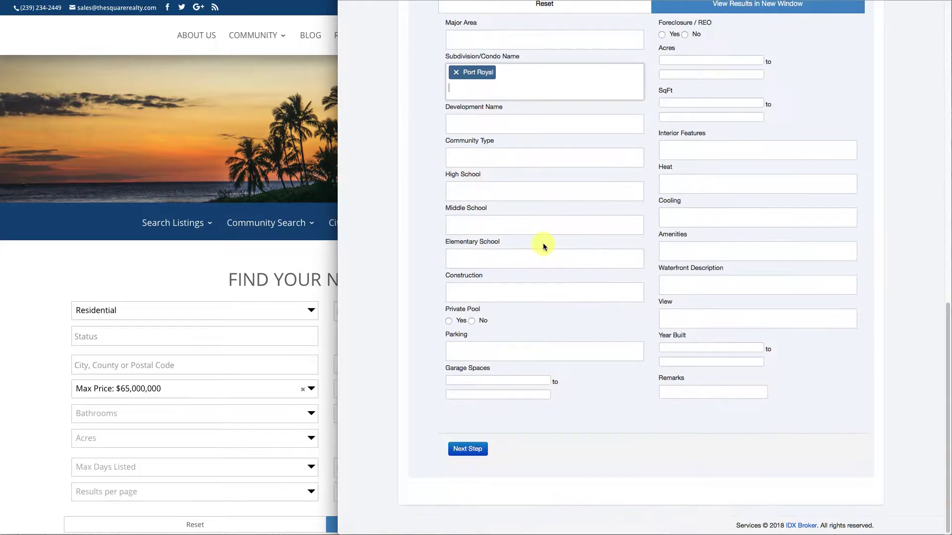
click(467, 454)
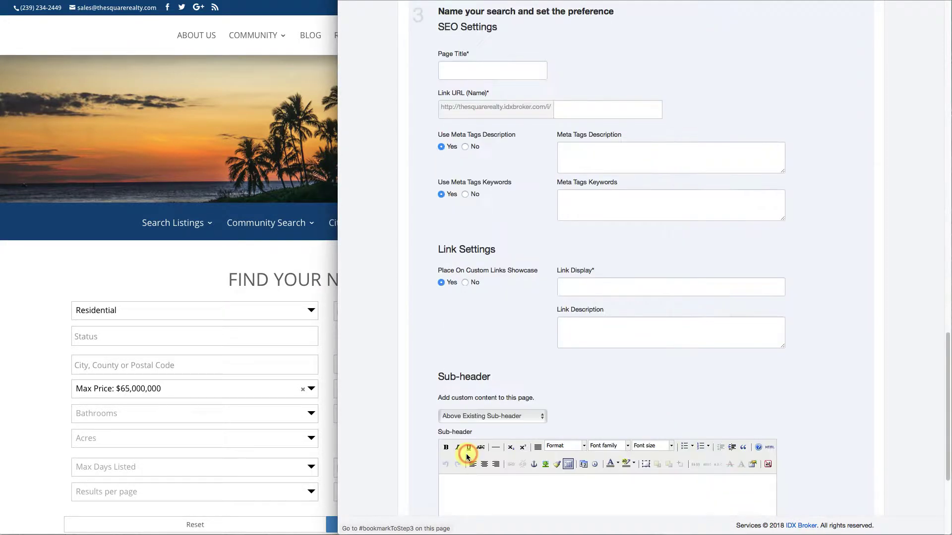
click(473, 72)
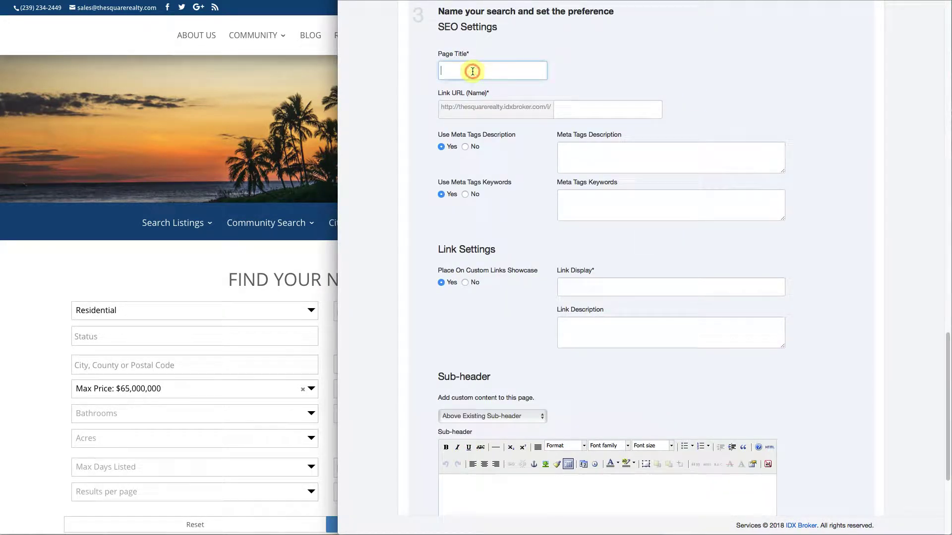
text(Port Royal)
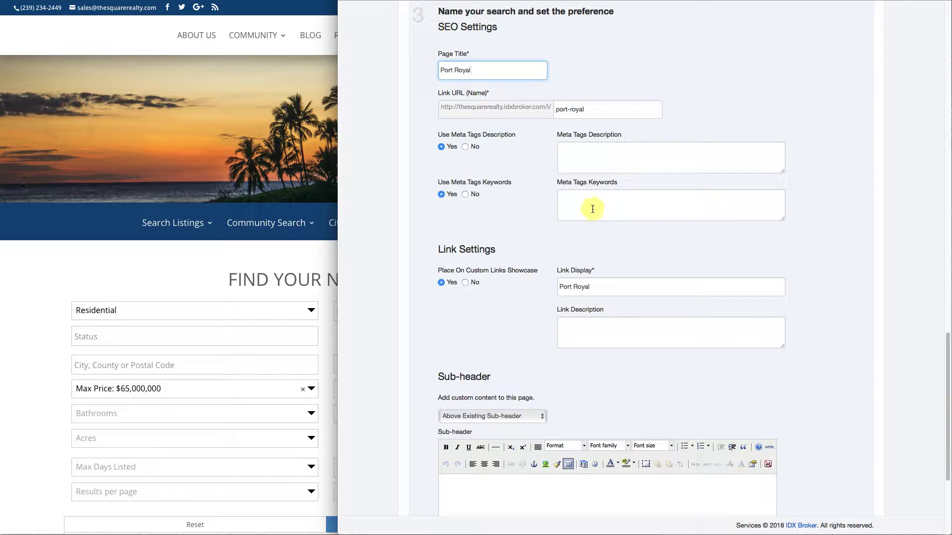
Enter "Listings in Port Royal" as the page's sub-header text
scroll(824, 308, down, 3)
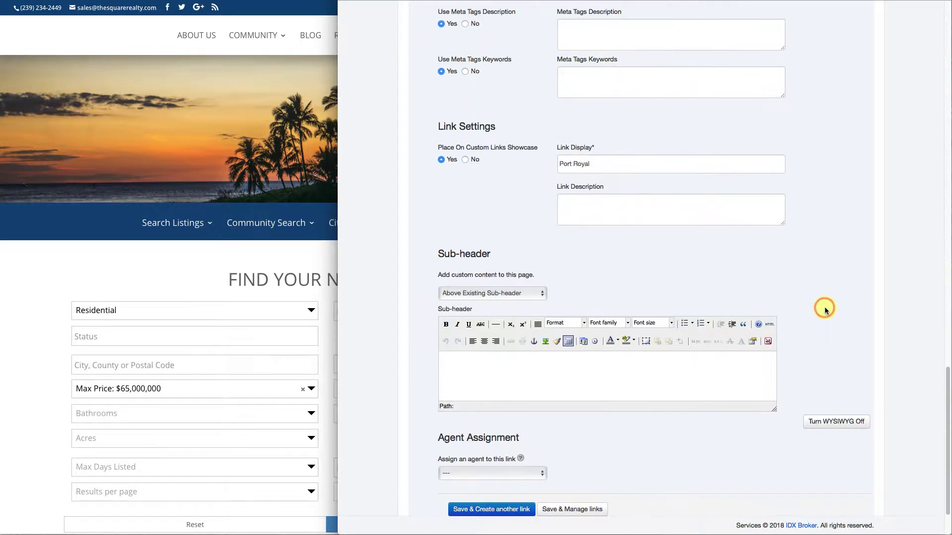
click(564, 379)
text(Li)
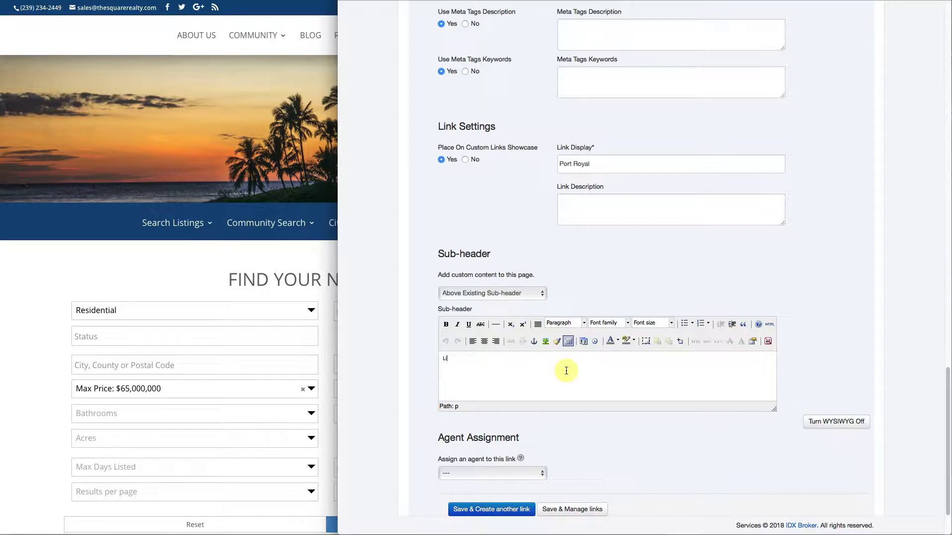
text(stings in Port Royal)
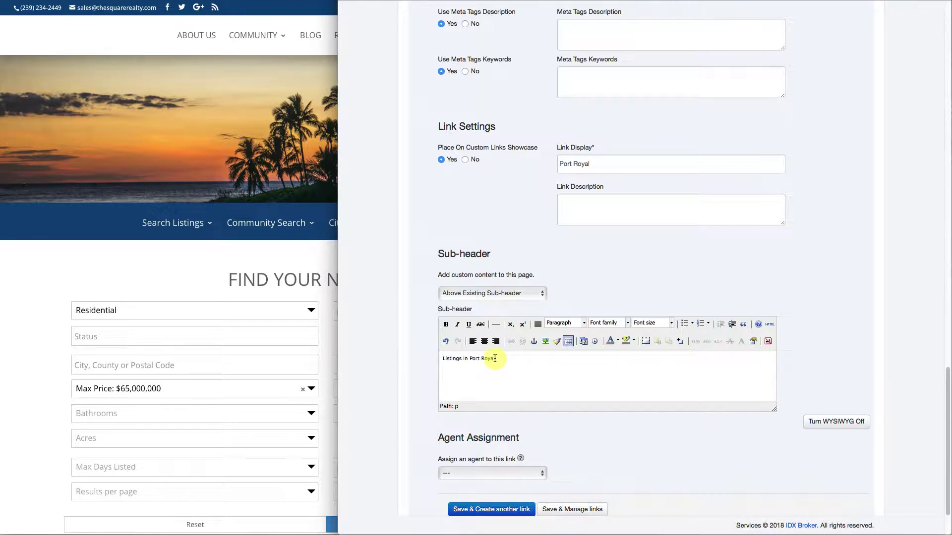
Center the sub-header text "Listings in Port Royal" and format it as Heading 1
click(483, 342)
click(558, 323)
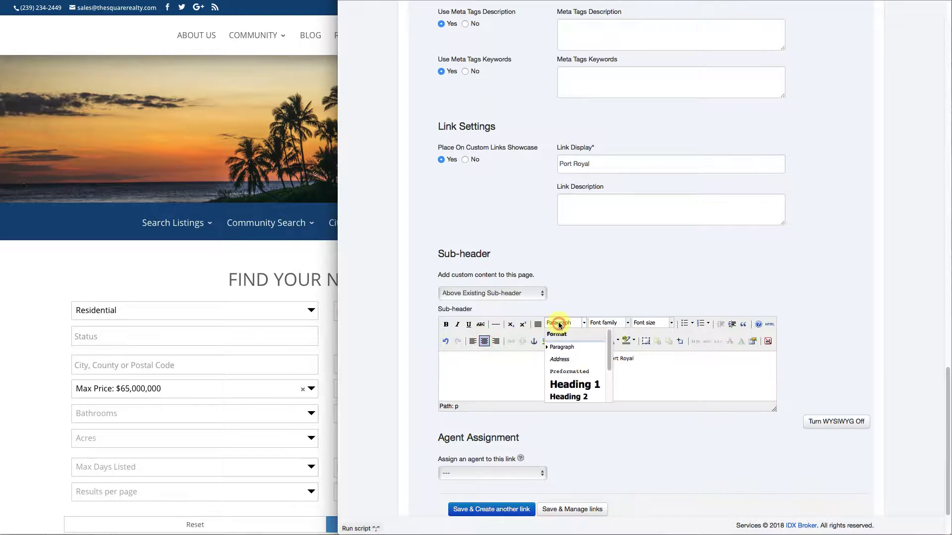
click(577, 384)
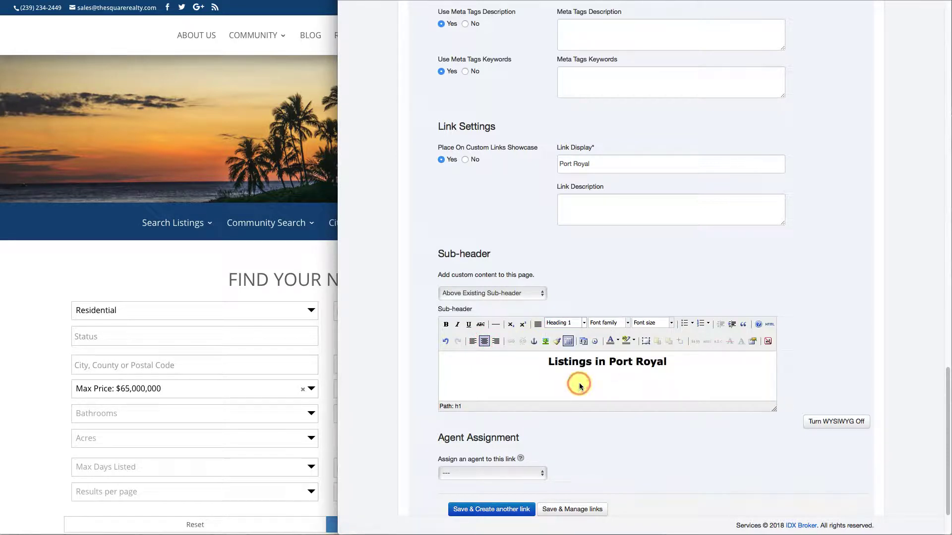
Assign the first listed agent to the Port Royal link and save it with the option to create another link
click(472, 472)
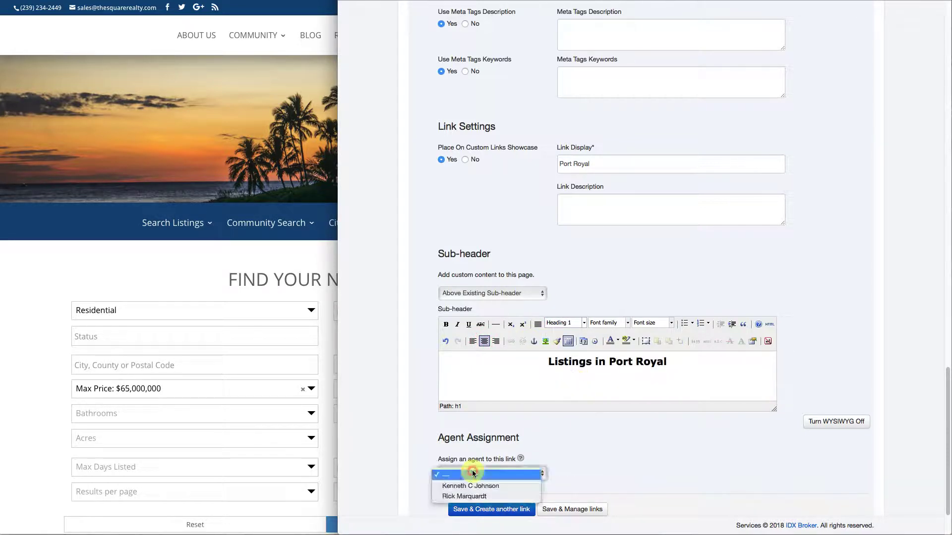
click(471, 487)
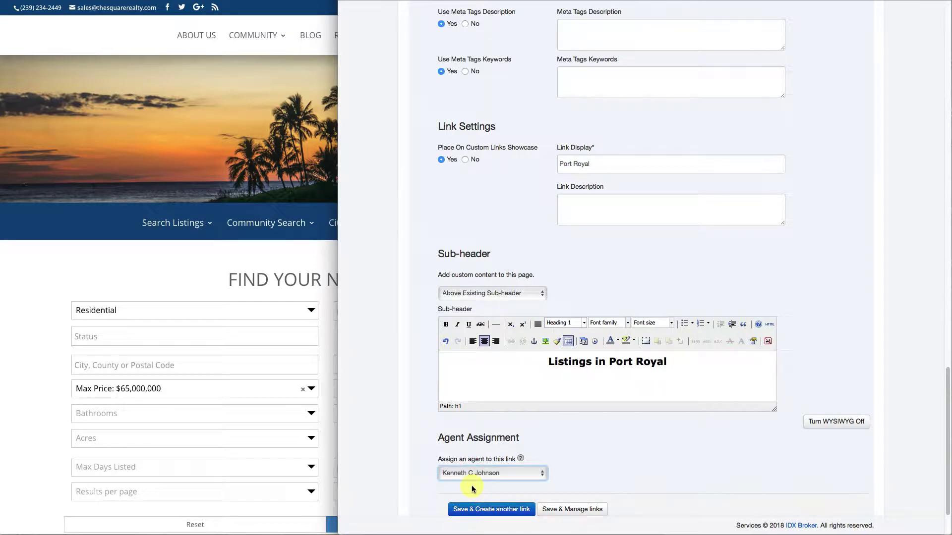
click(485, 509)
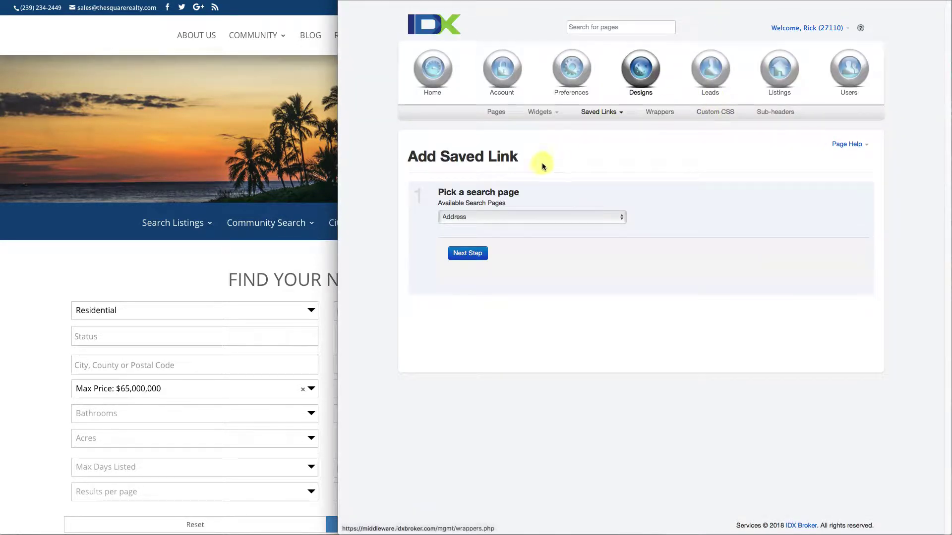
Find the port-royal entry among the managed saved links and copy its preview link address
click(598, 113)
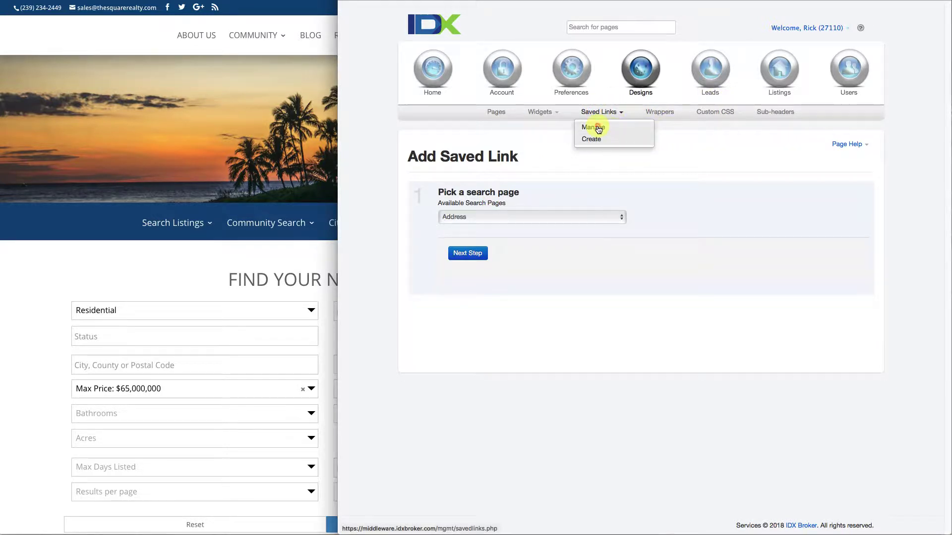
click(598, 128)
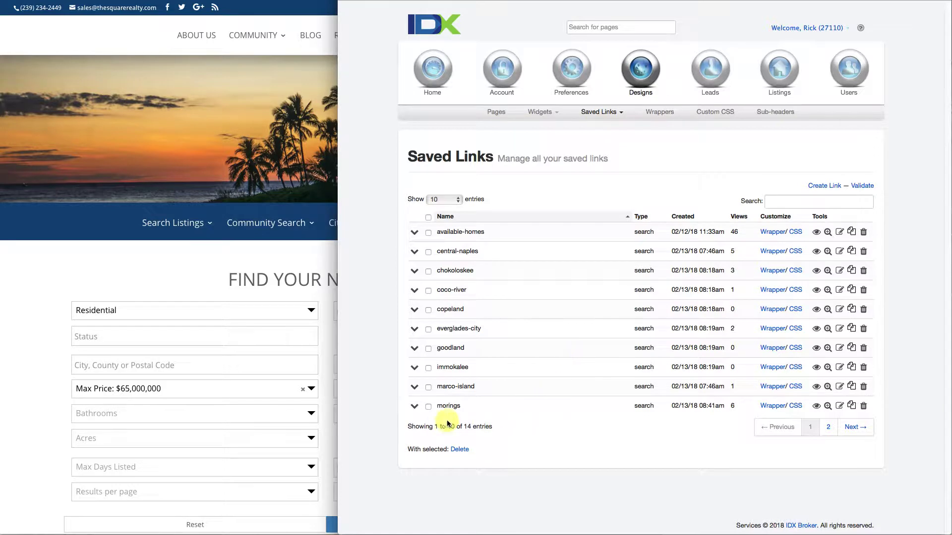
click(853, 427)
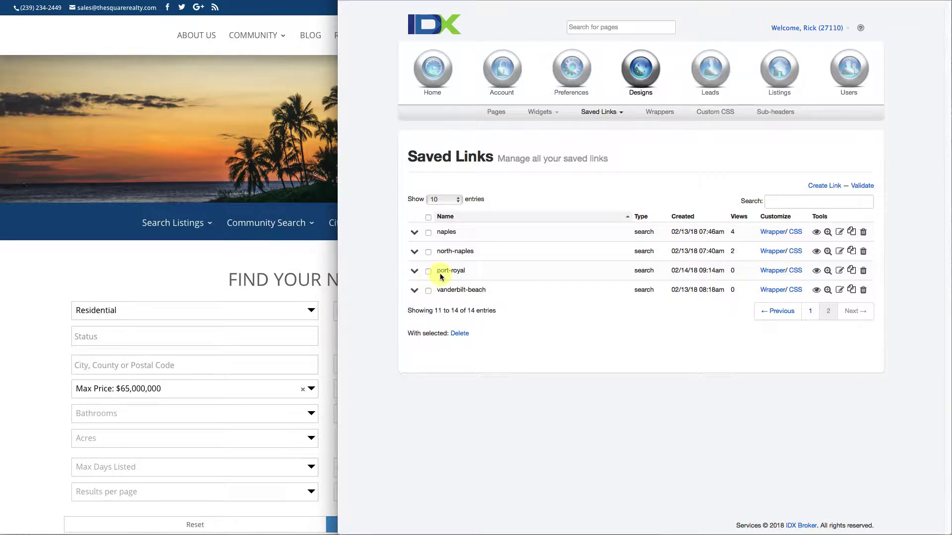
right_click(817, 271)
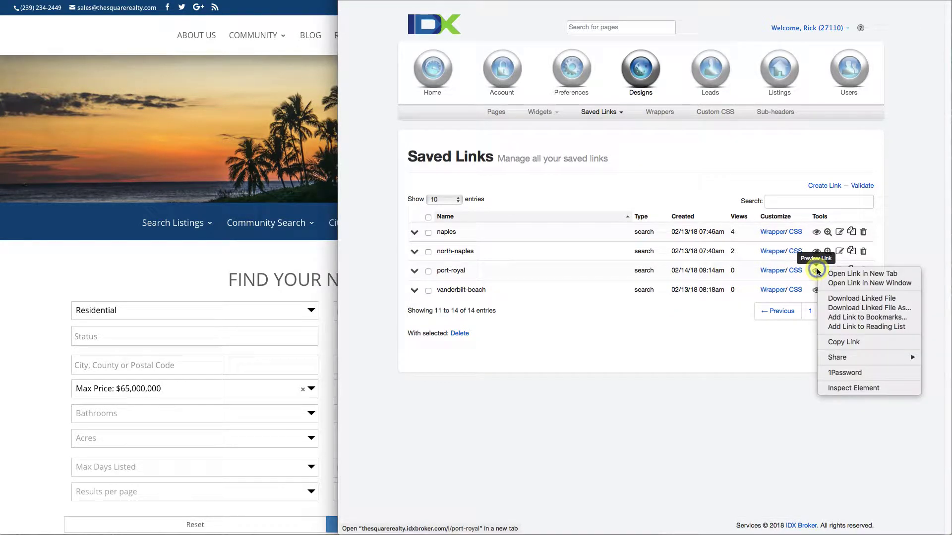
click(843, 342)
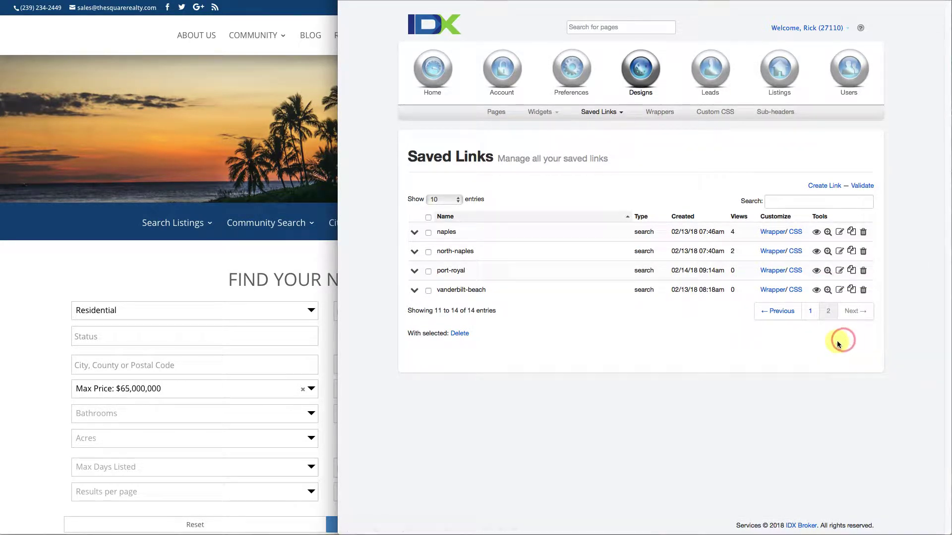
Switch to the WordPress admin, open the IDX Pages menu for editing, and compare it with the live site's navigation
click(35, 321)
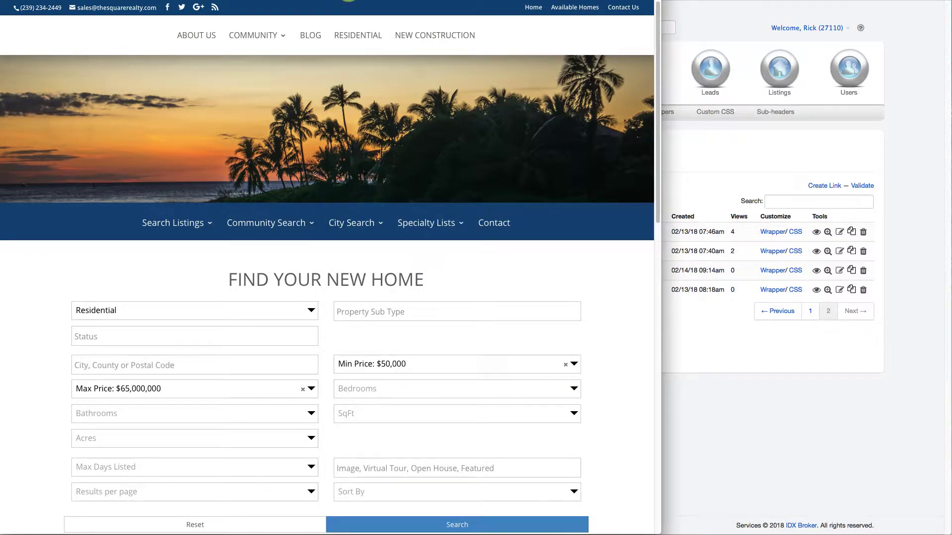
click(349, 0)
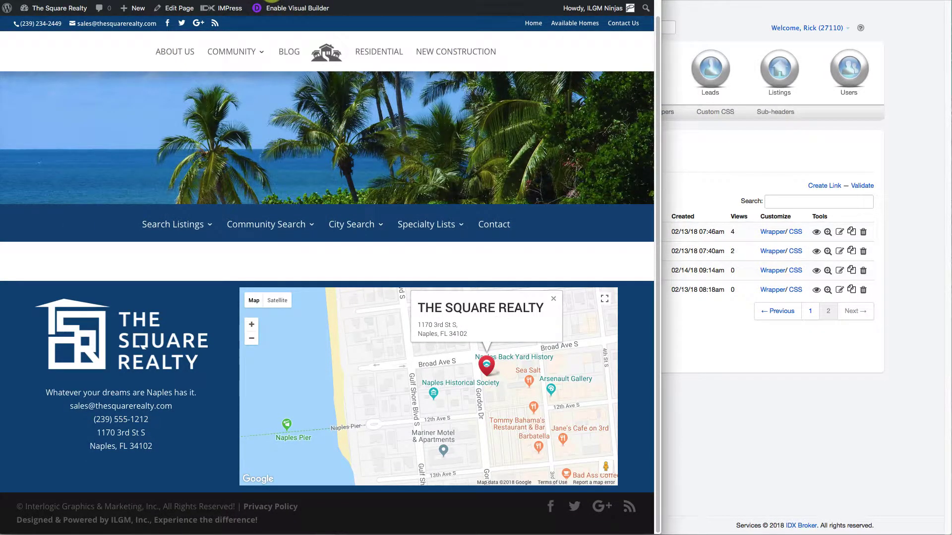
click(270, 0)
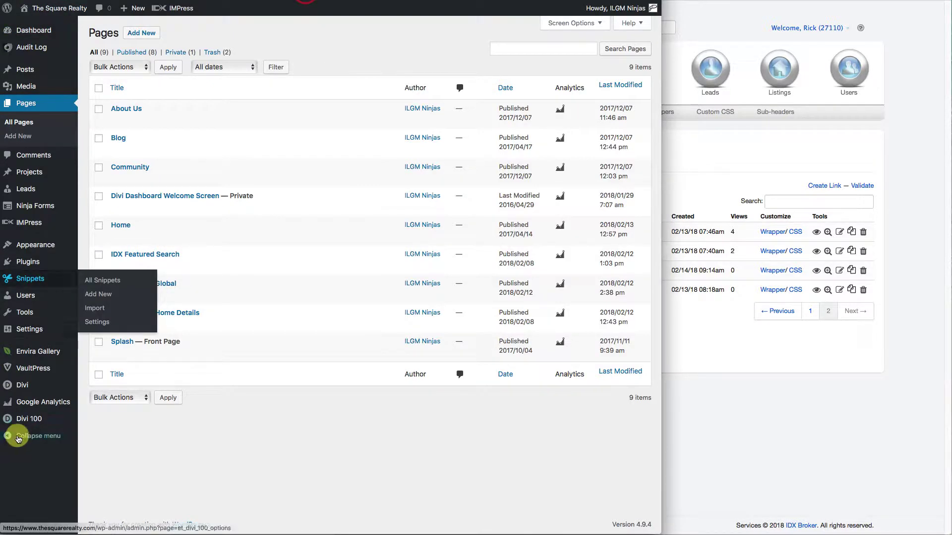
mouse_move(34, 247)
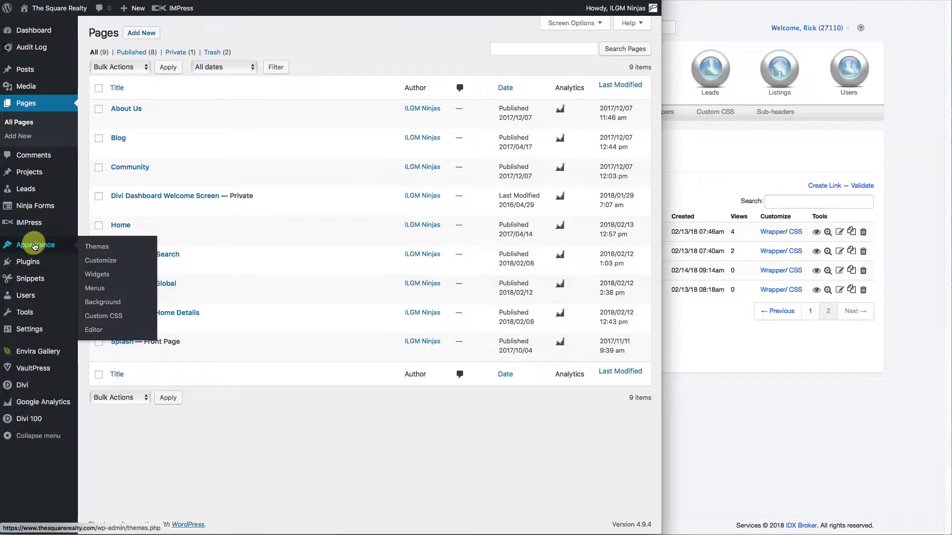
click(96, 289)
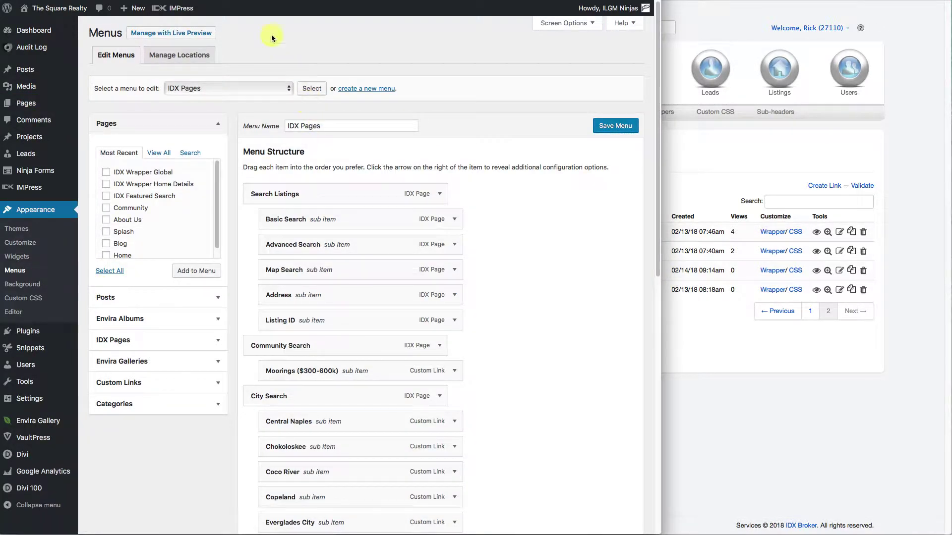
click(259, 1)
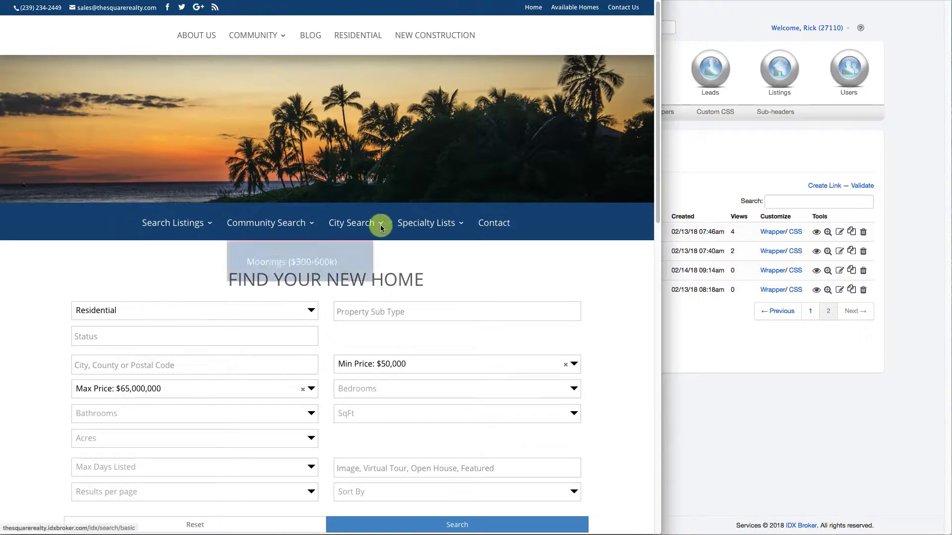
click(408, 1)
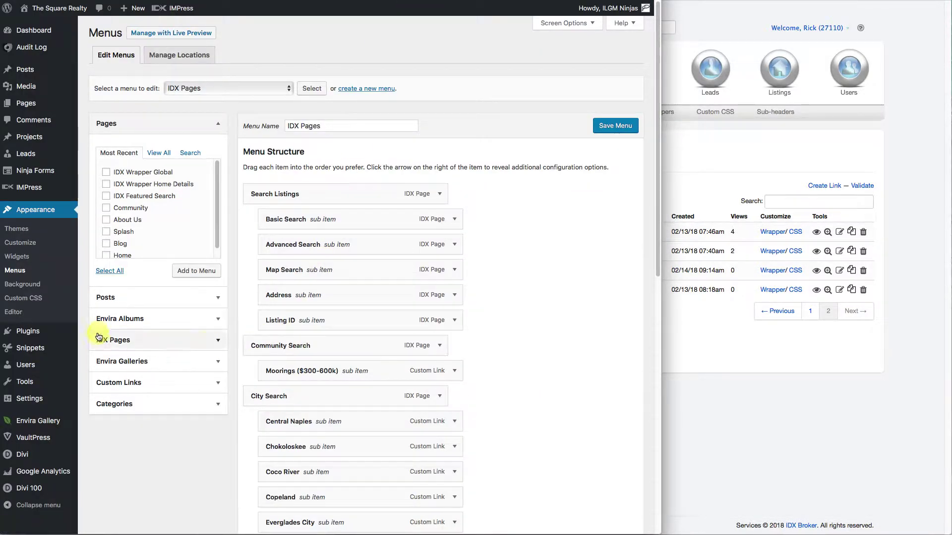
Add a custom link to the IDX Pages menu using the copied port-royal URL and the link text "Port Yoyal"
click(131, 384)
double_click(171, 262)
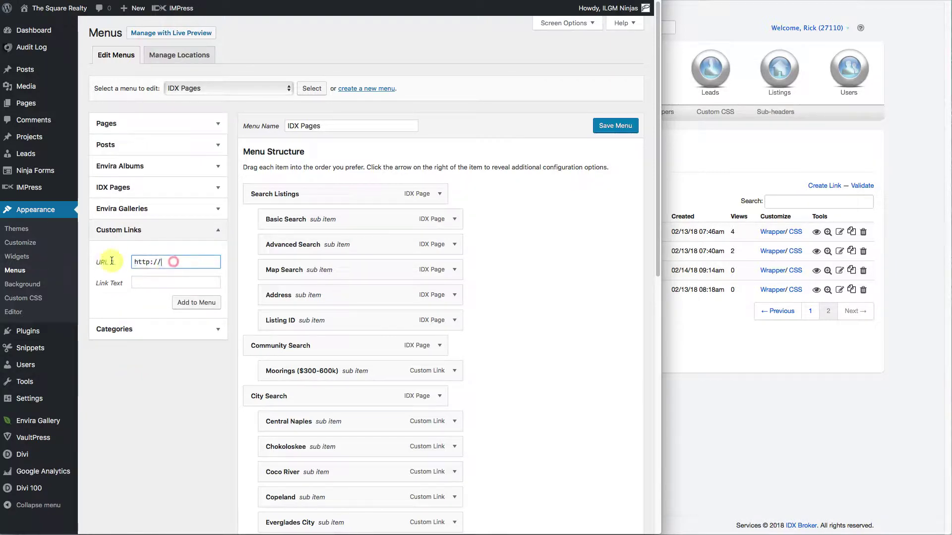
right_click(171, 259)
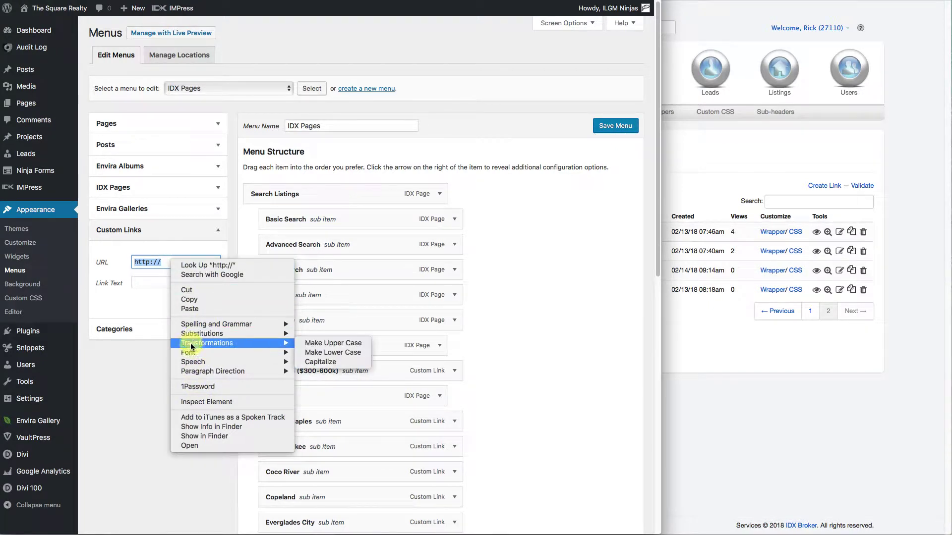
click(194, 310)
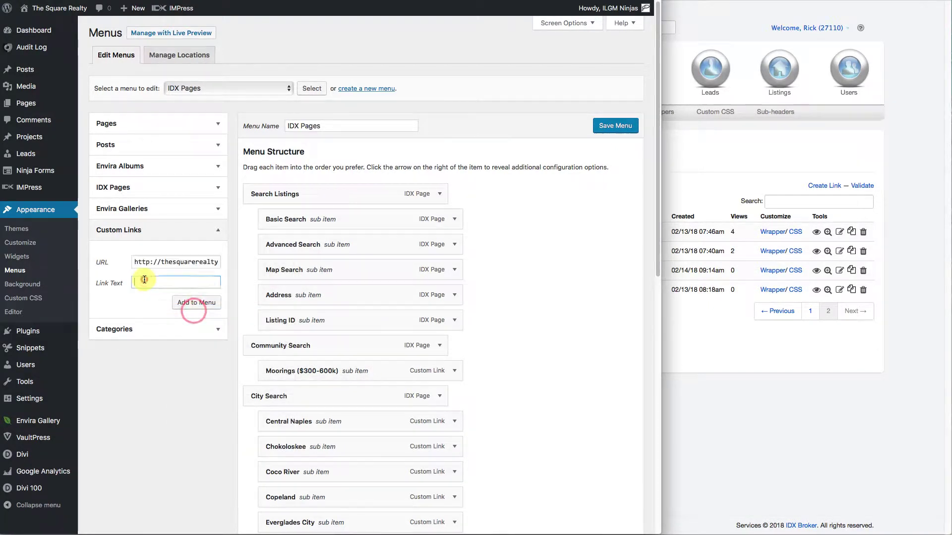
click(143, 280)
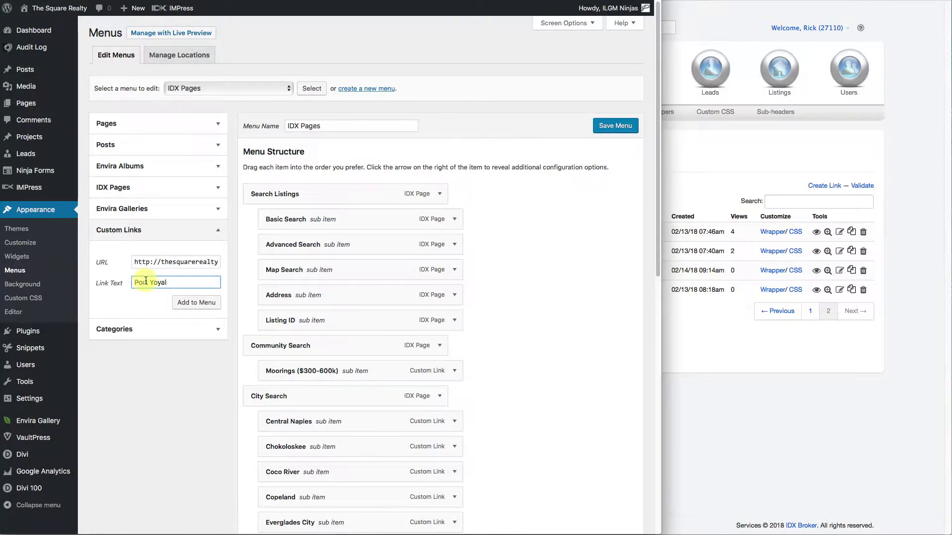
click(195, 302)
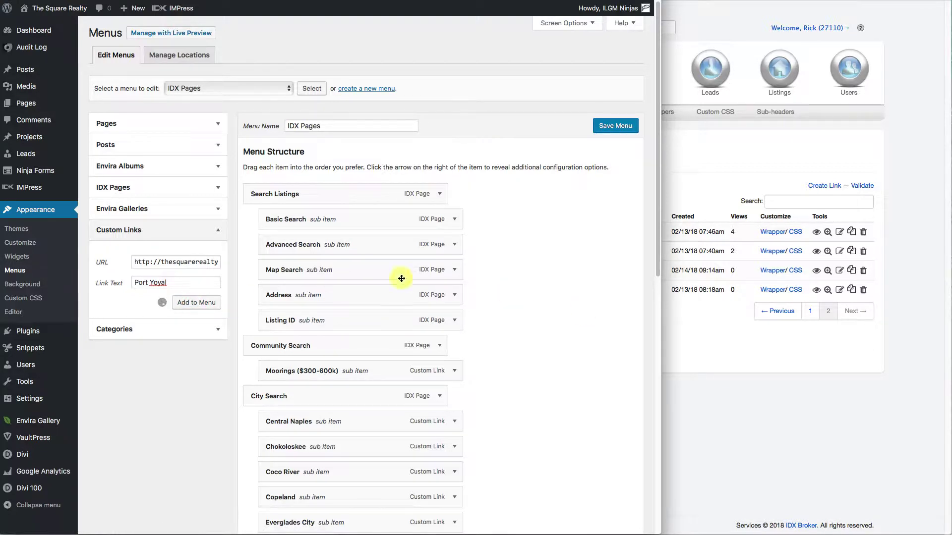
Correct the new custom link's navigation label to "Port Royal" and collapse its settings
scroll(578, 353, down, 10)
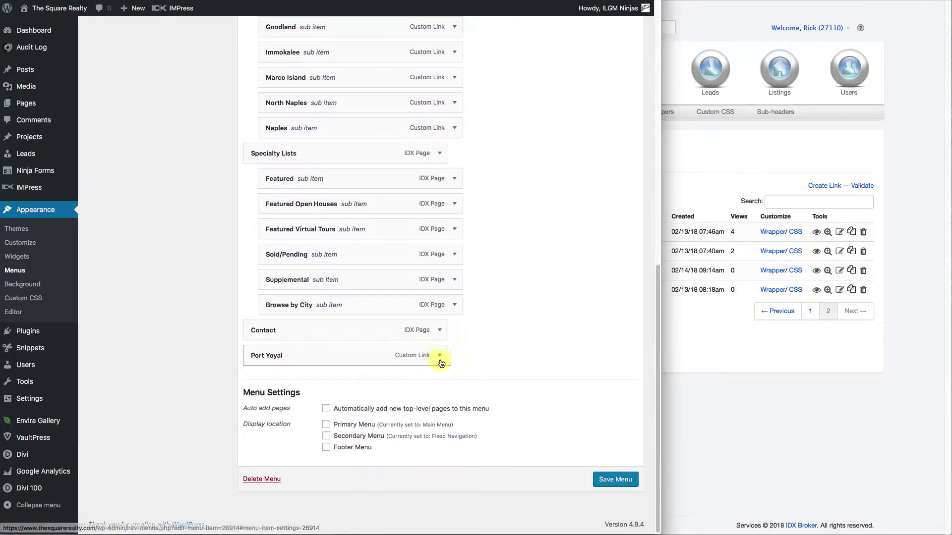
click(440, 356)
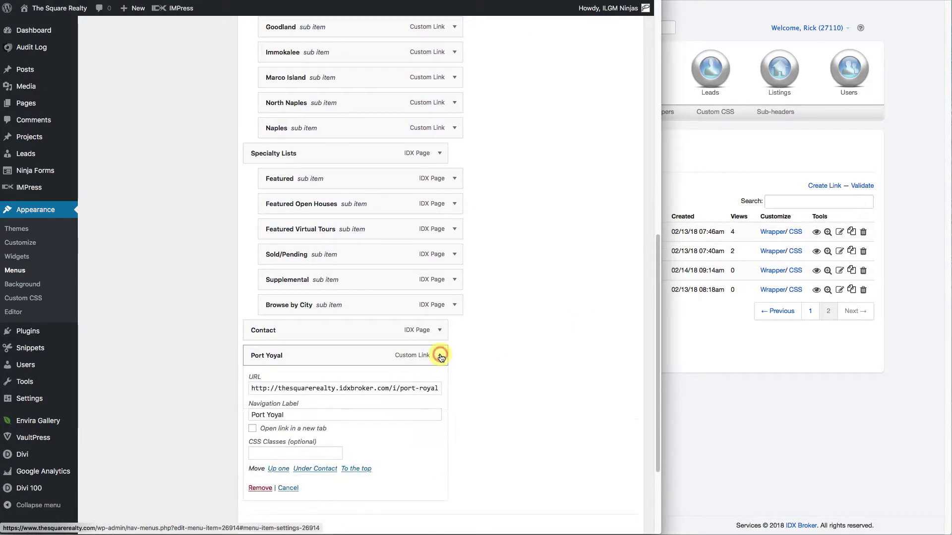
click(267, 414)
key(BackSpace)
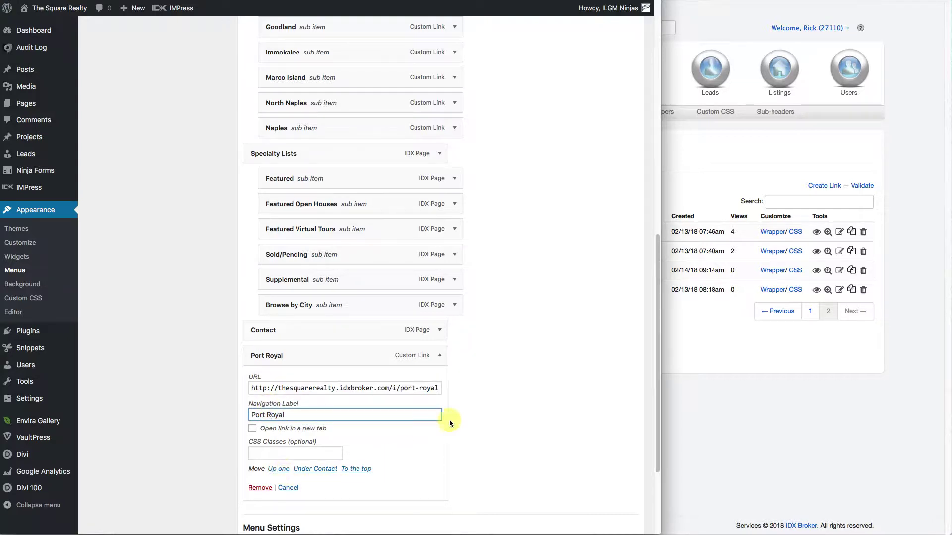
click(439, 355)
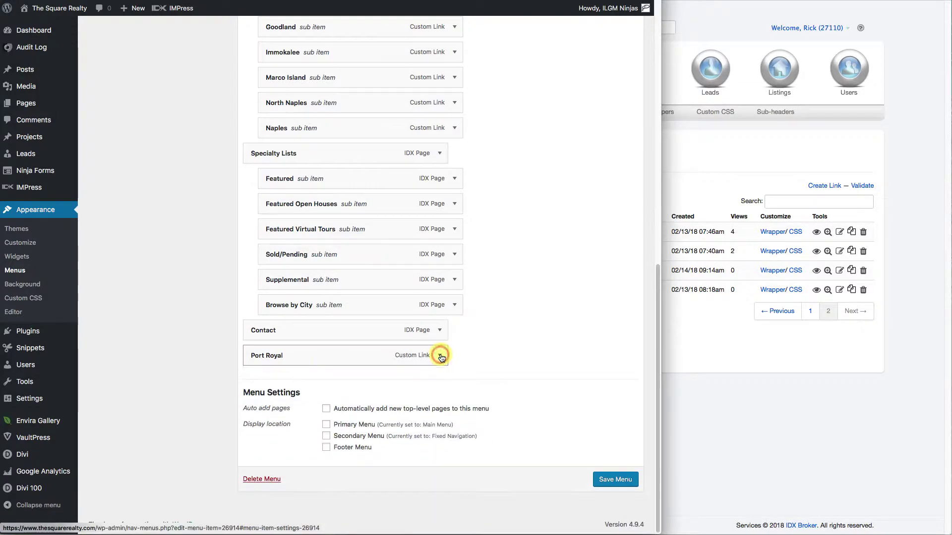
Move Port Royal below Moorings ($300-600k) as a sub item of Community Search and save the menu
drag(317, 358, 243, 230)
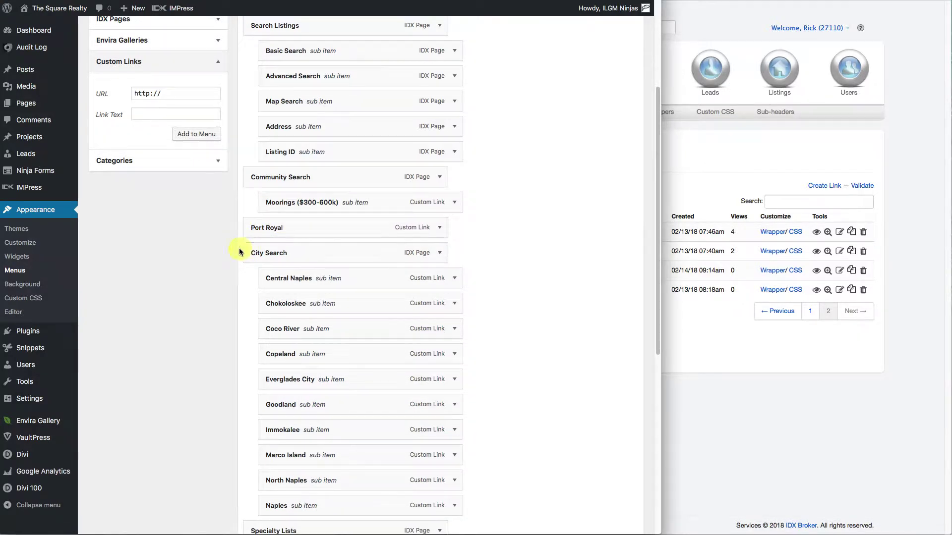
click(190, 1)
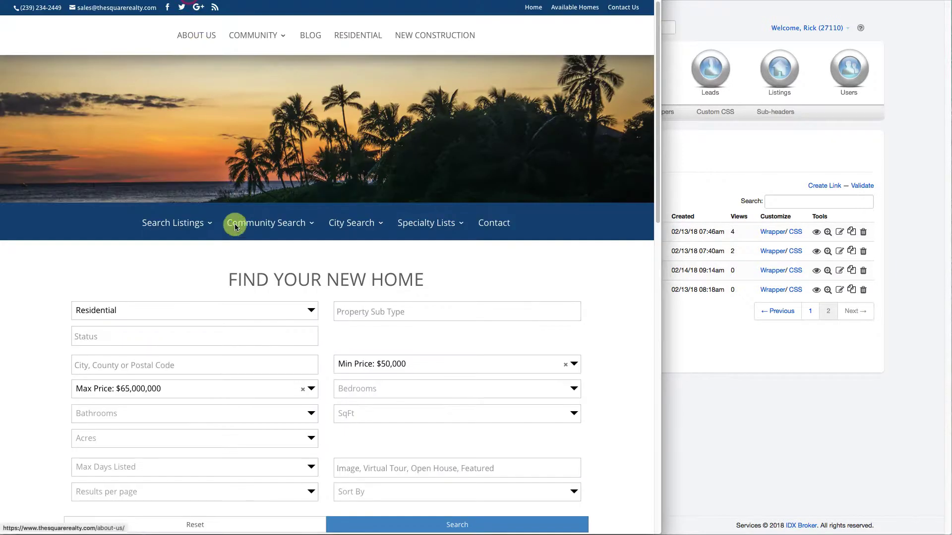
click(396, 2)
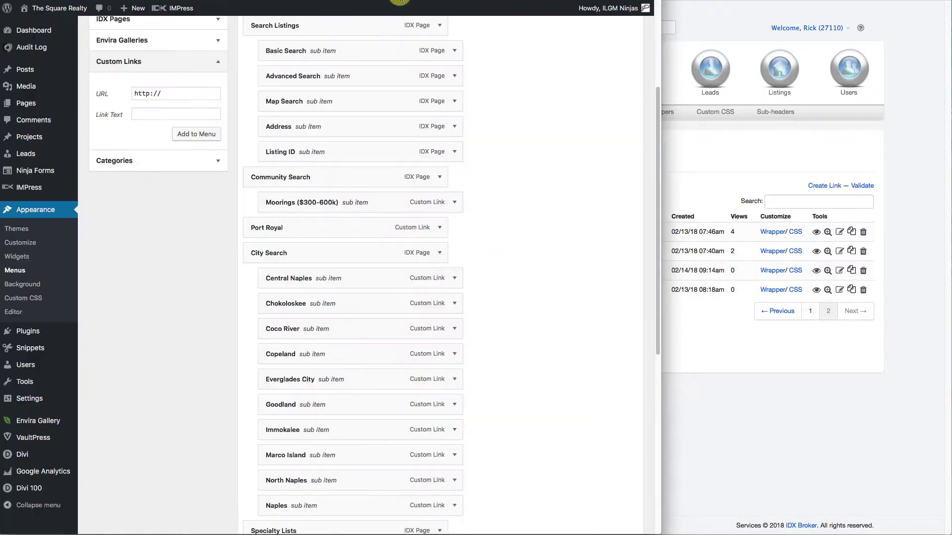
drag(257, 227, 274, 229)
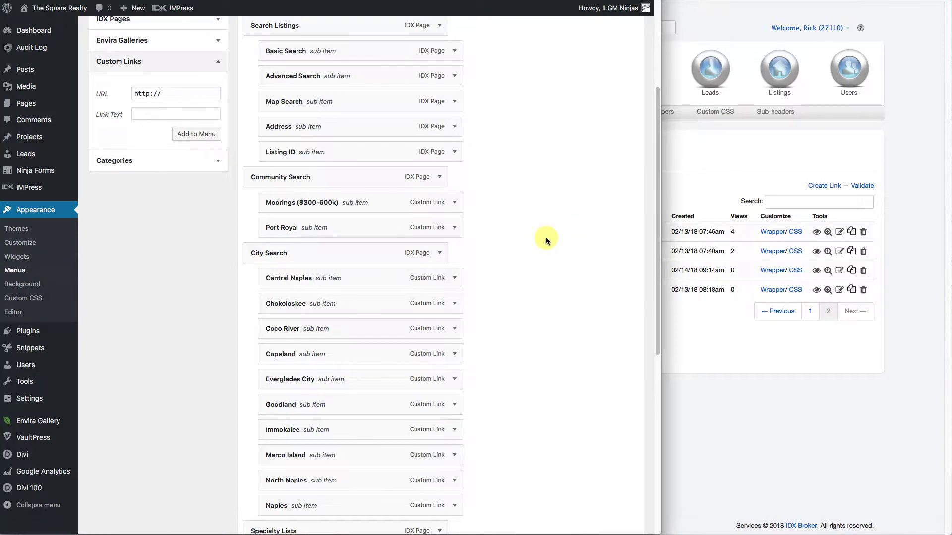
scroll(546, 241, down, 3)
scroll(545, 241, up, 6)
click(612, 127)
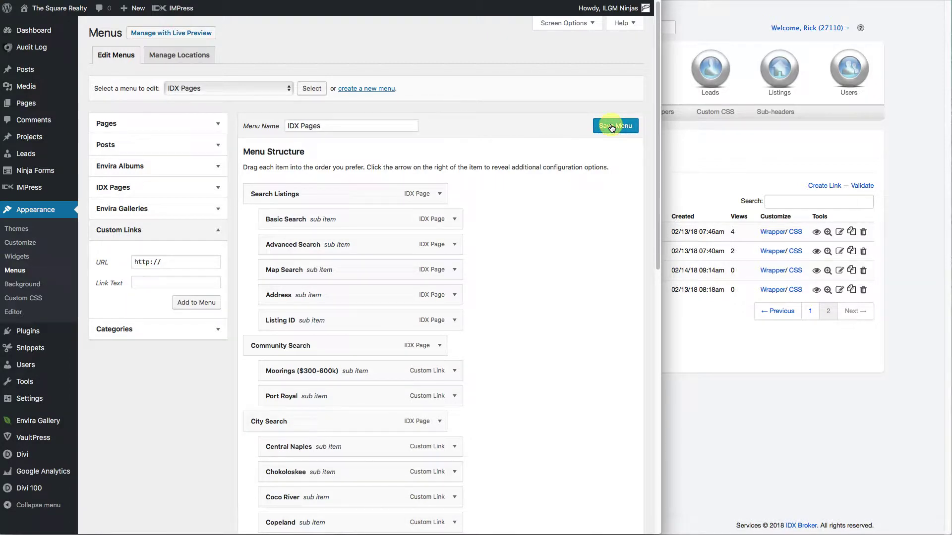
Check the Community Search submenu on the live site for the Port Royal link
key(ctrl+Tab)
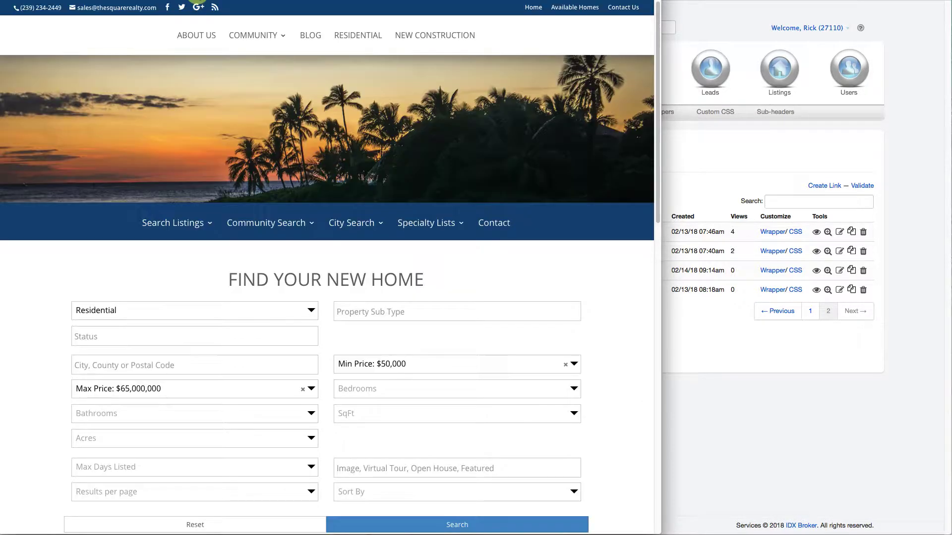
mouse_move(266, 241)
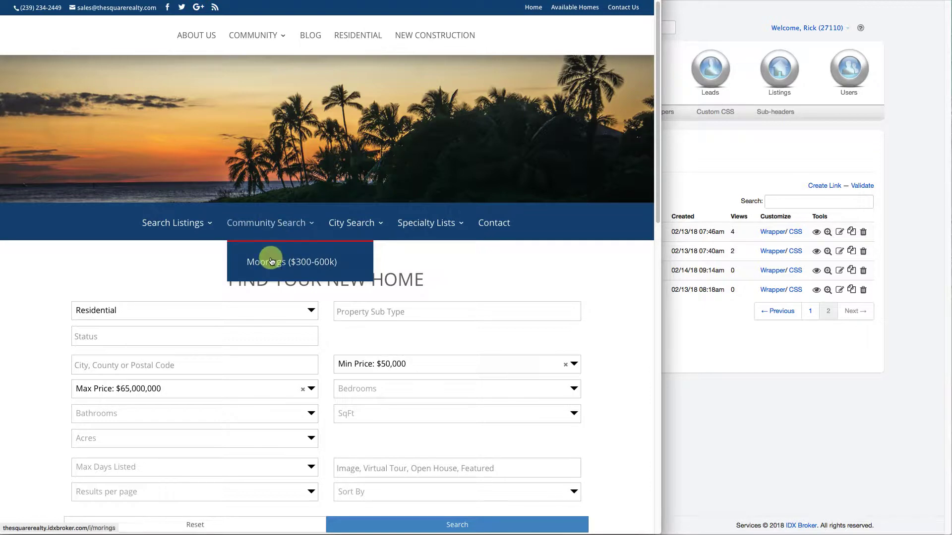
click(270, 261)
mouse_move(270, 224)
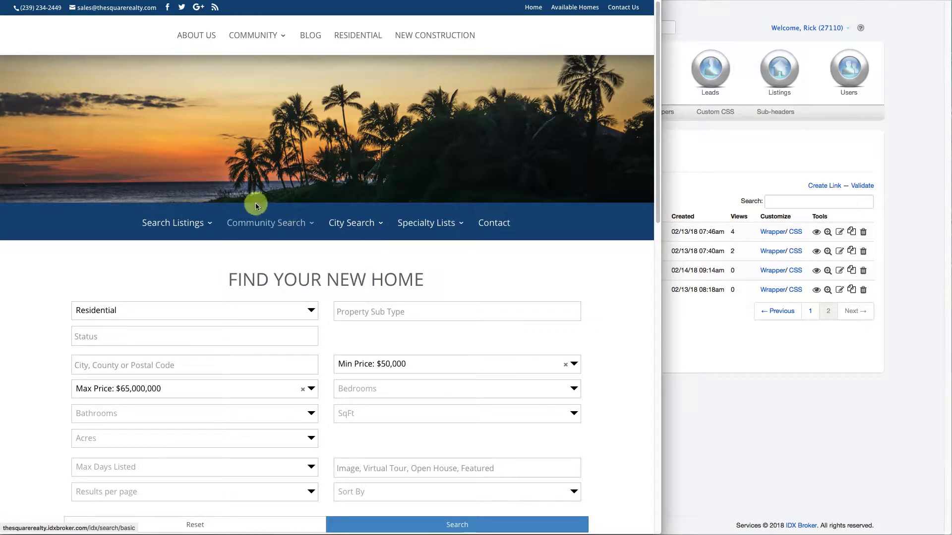
Switch to IDX Broker and clear the global wrapper cache
click(767, 439)
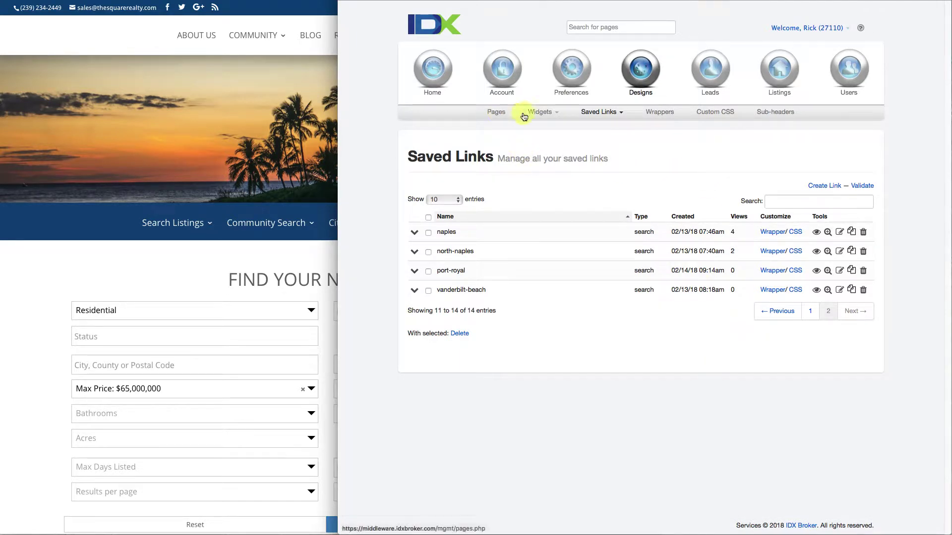
click(661, 113)
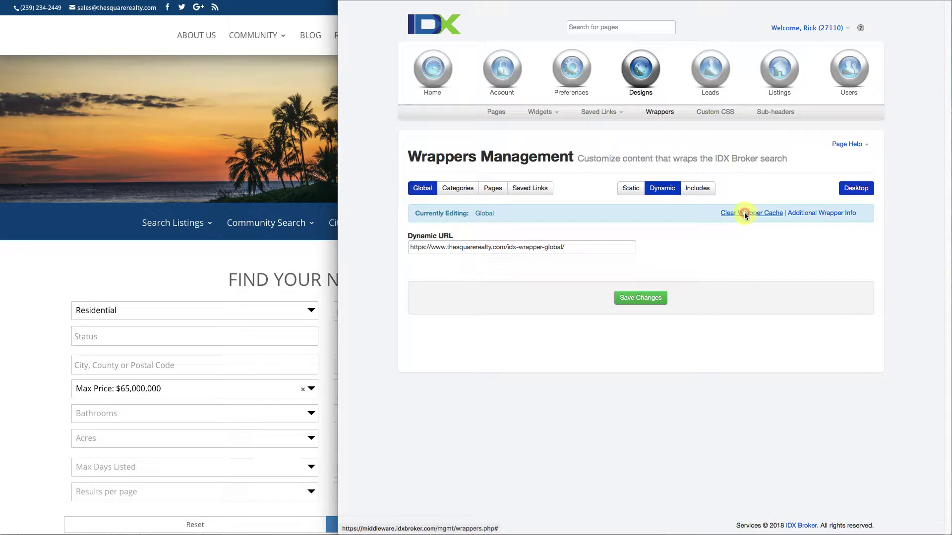
click(745, 215)
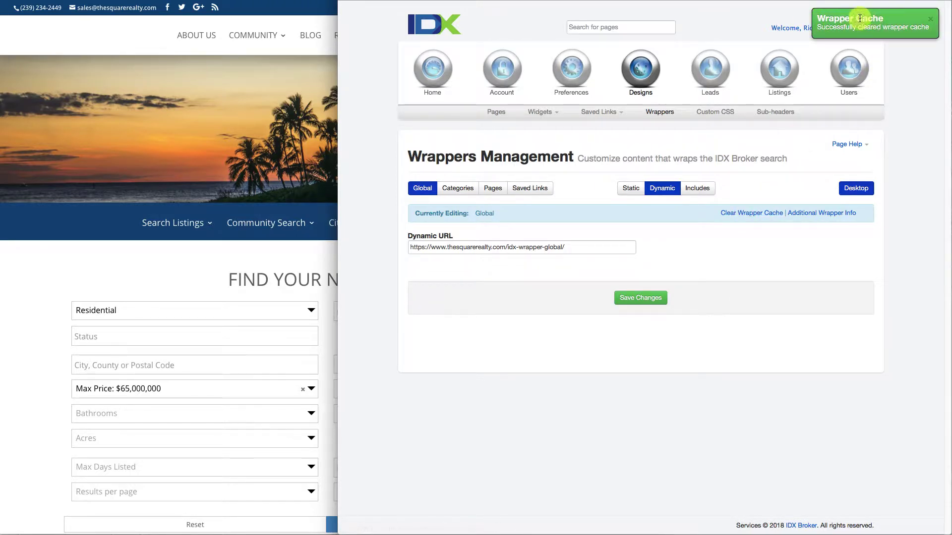
Open the Port Royal link under Community Search on the live site and review its map and listings
click(34, 284)
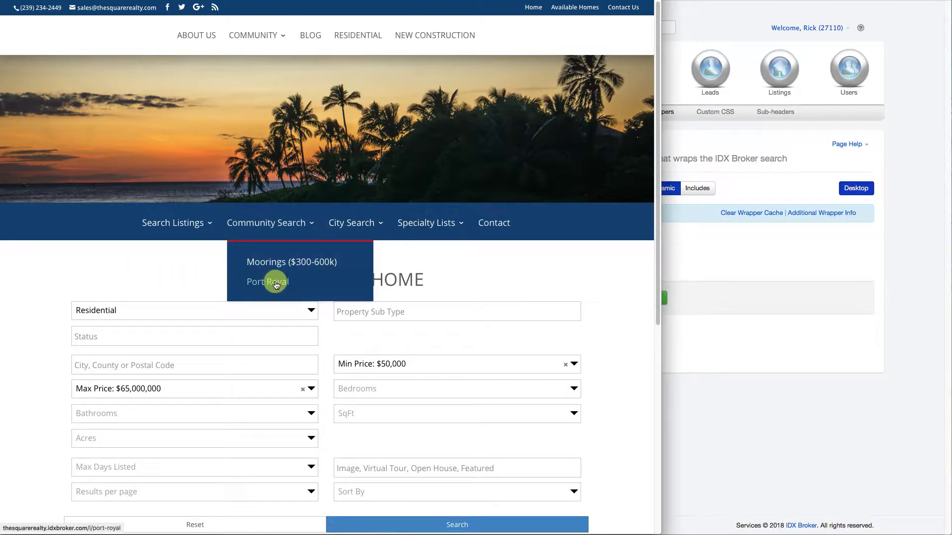
click(277, 283)
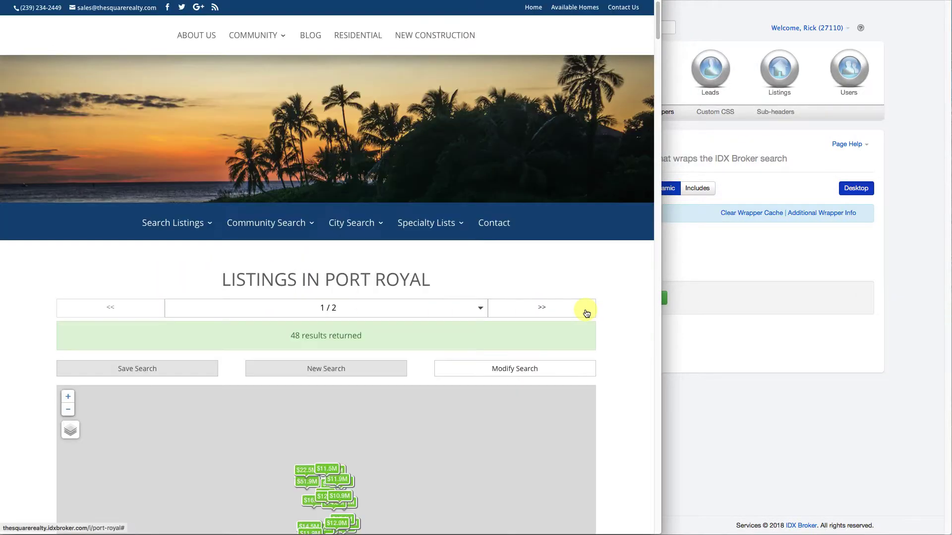
scroll(623, 310, down, 3)
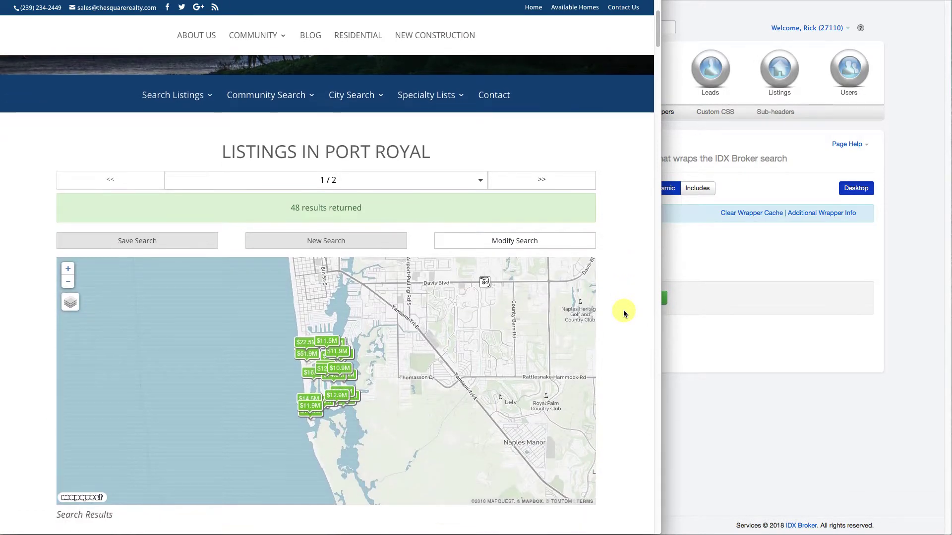
scroll(623, 311, down, 1)
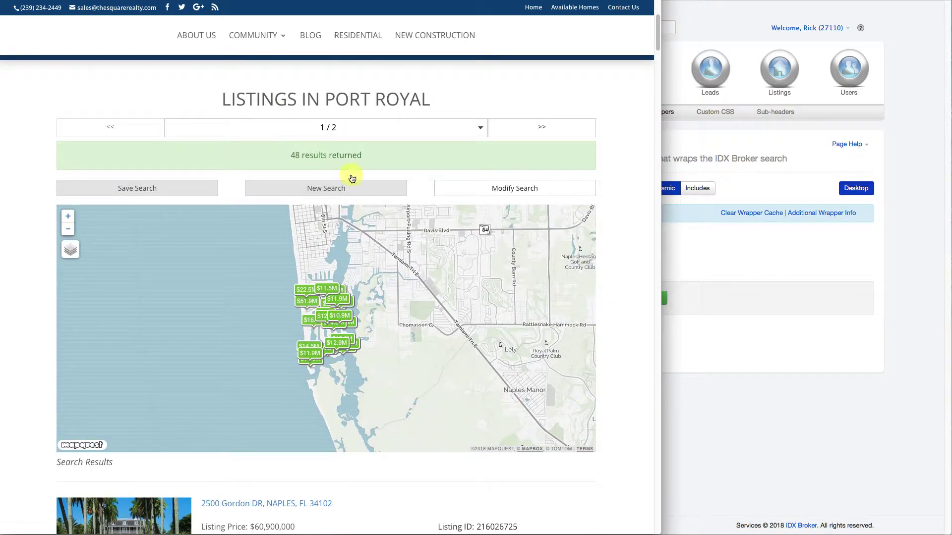
scroll(634, 336, down, 5)
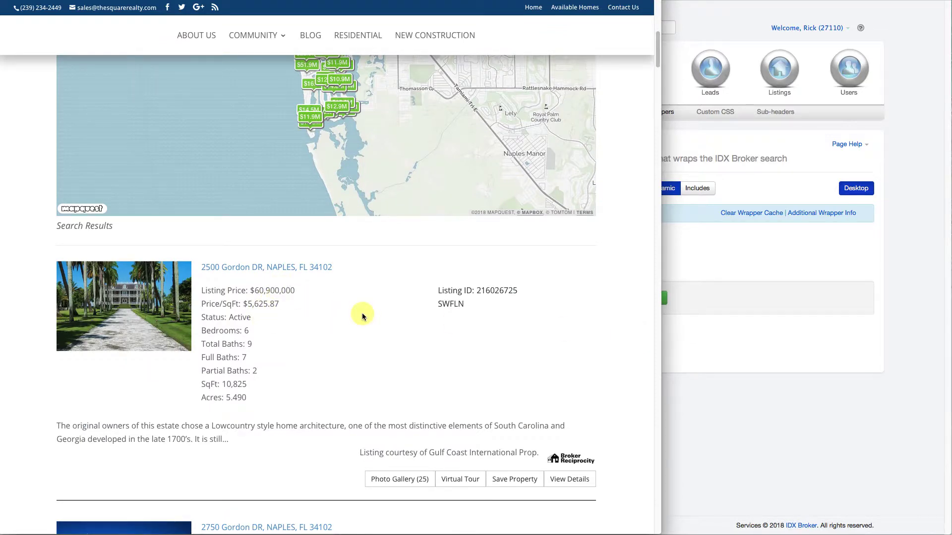
scroll(362, 314, down, 10)
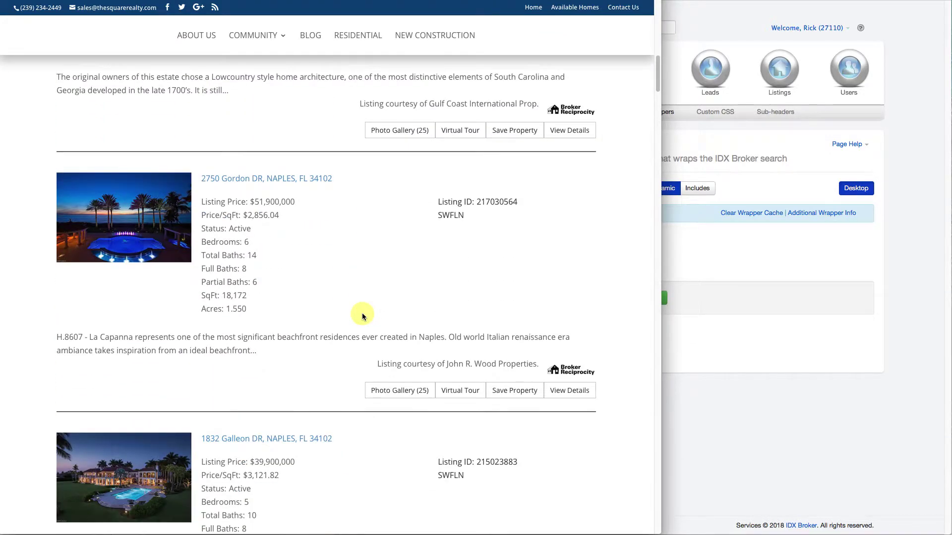
scroll(361, 314, down, 9)
scroll(361, 313, up, 20)
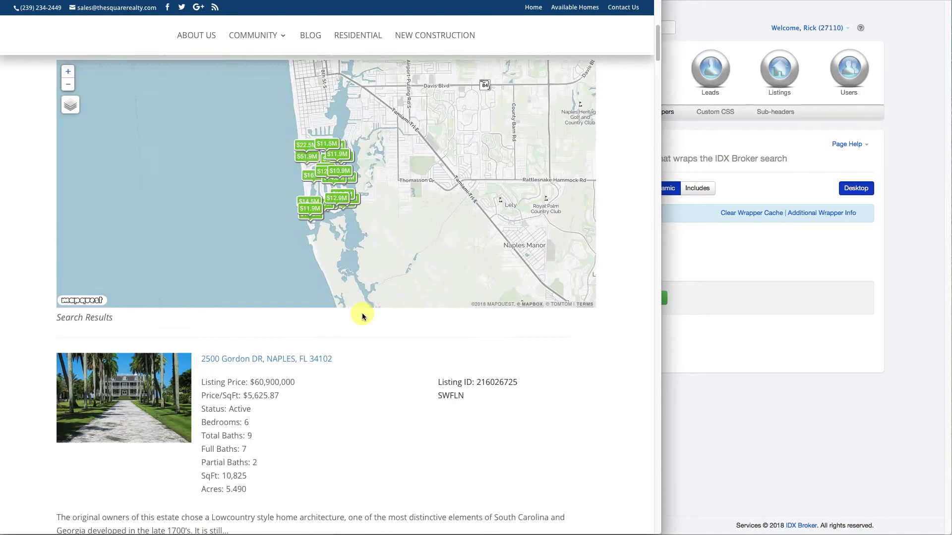
scroll(362, 313, up, 2)
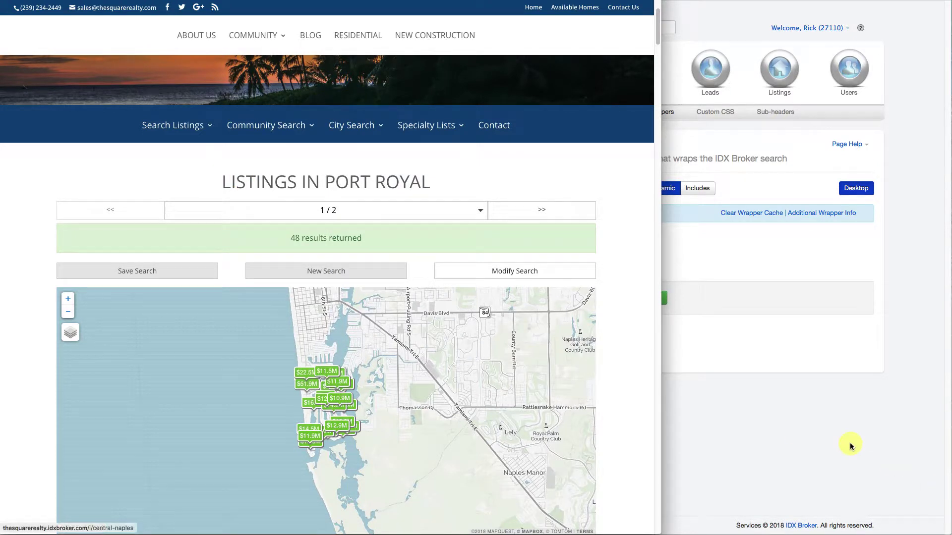
Open the port-royal saved link's preferences in IDX Broker and review its SEO, link and sub-header settings
click(823, 414)
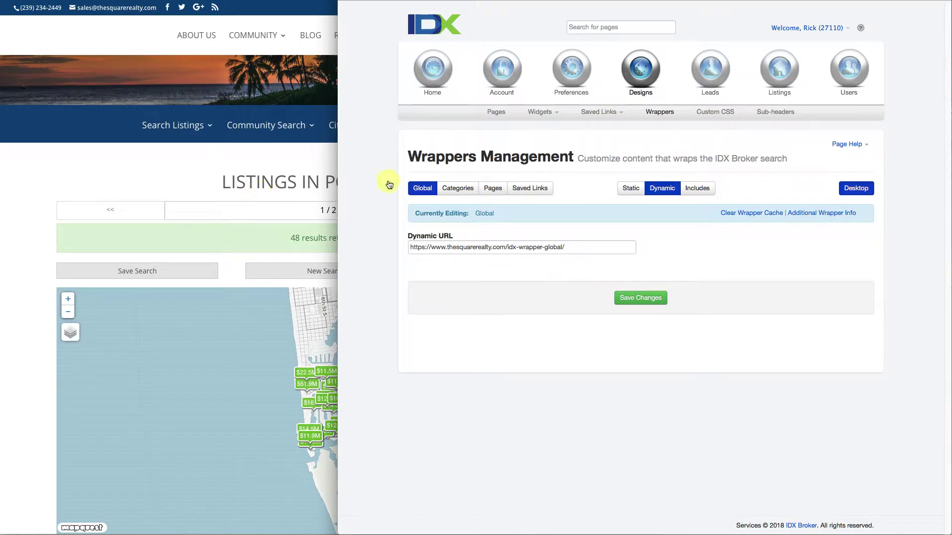
click(606, 112)
click(593, 127)
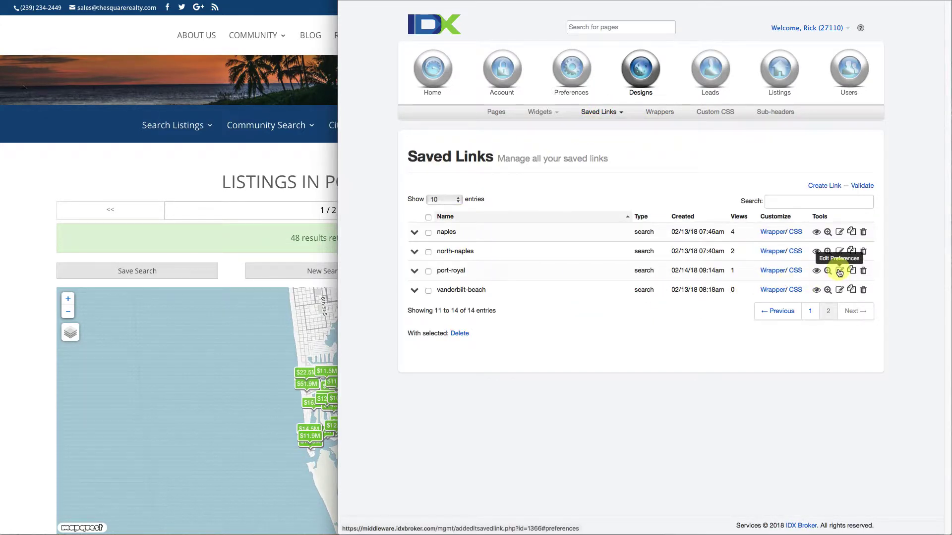
click(840, 272)
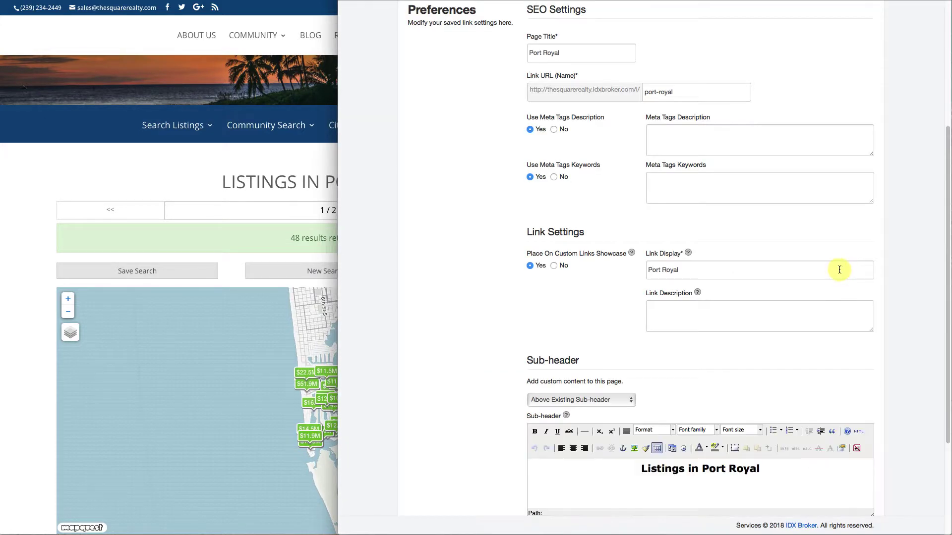
scroll(882, 257, up, 4)
scroll(882, 256, down, 6)
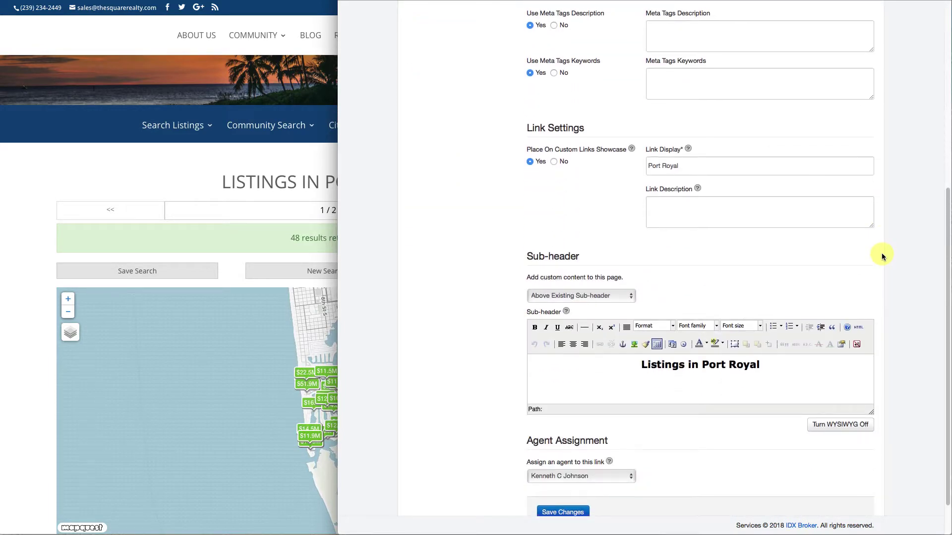
scroll(882, 257, up, 6)
Review the port-royal saved link's search criteria, including the price range and the Subdivision/Condo Name options
click(436, 190)
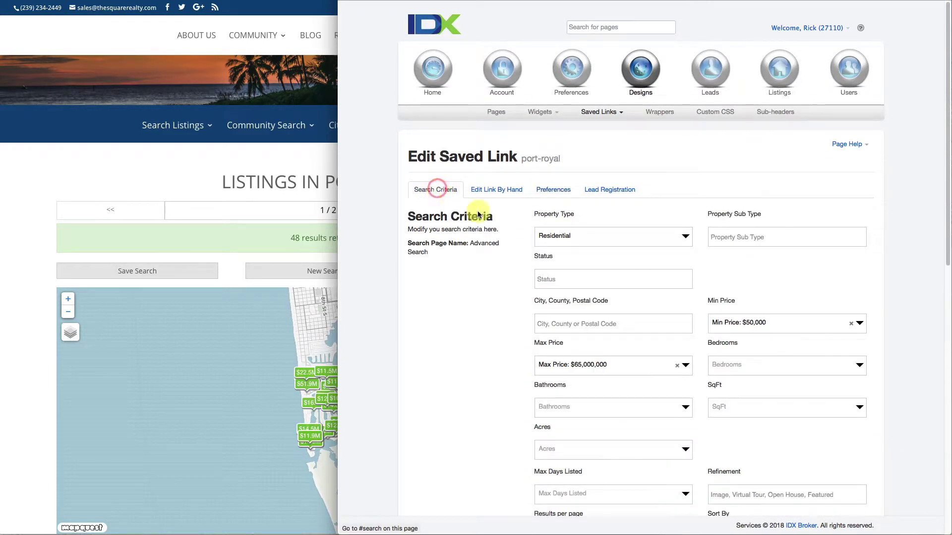
scroll(901, 283, down, 3)
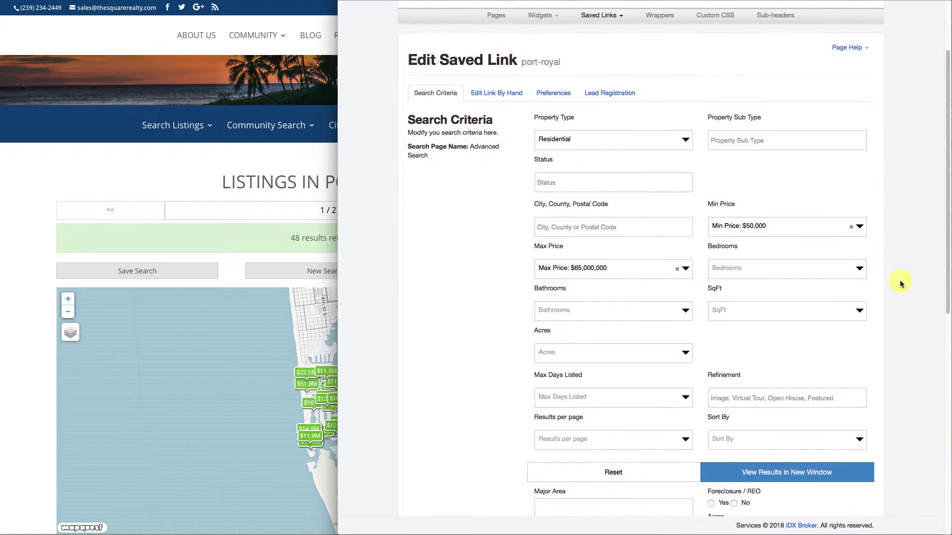
scroll(901, 284, down, 2)
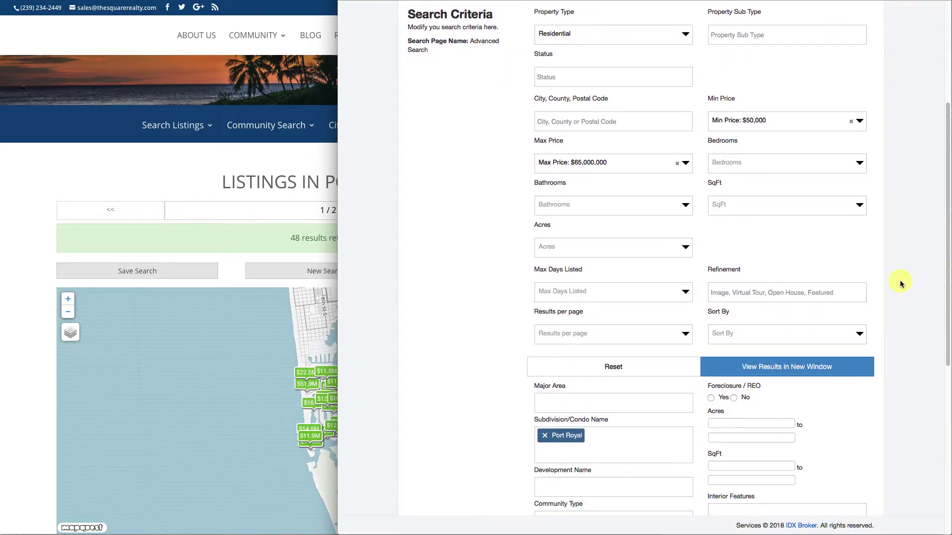
scroll(901, 283, down, 3)
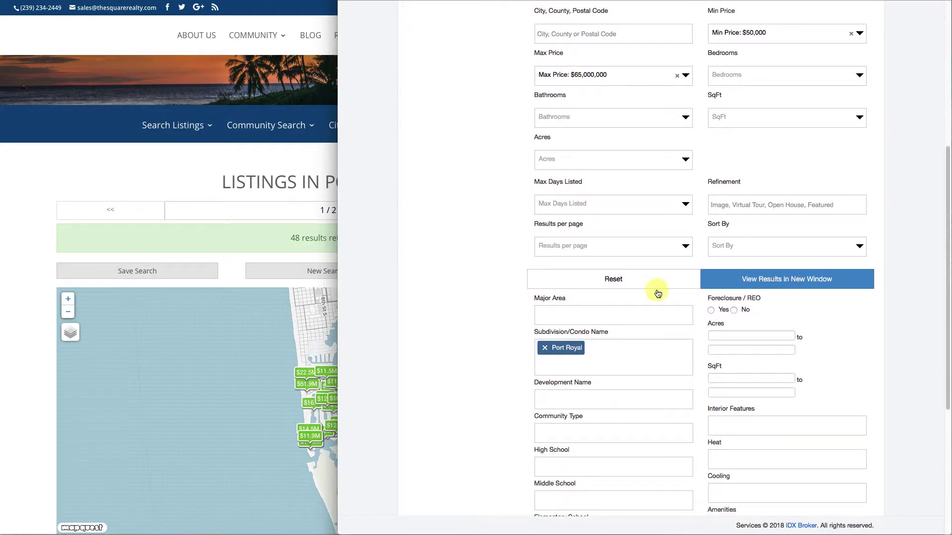
click(614, 361)
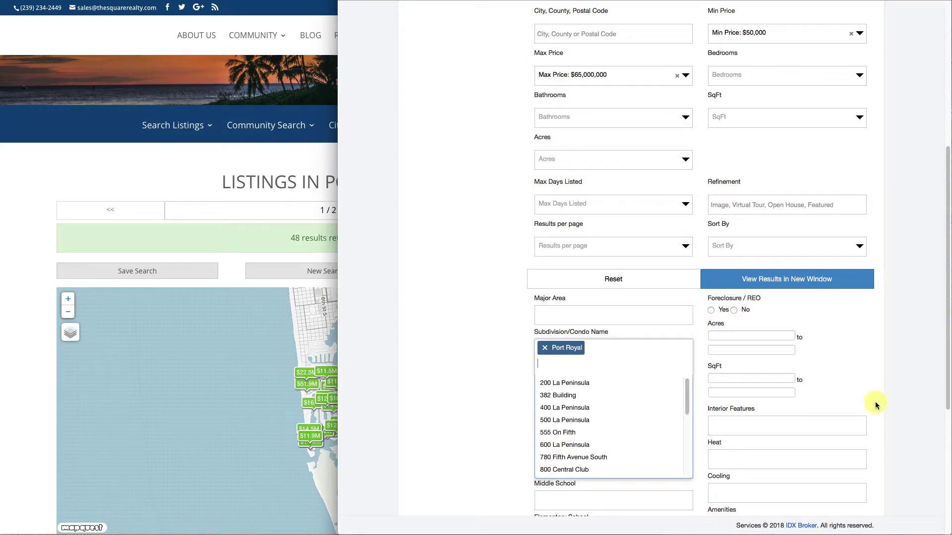
click(902, 373)
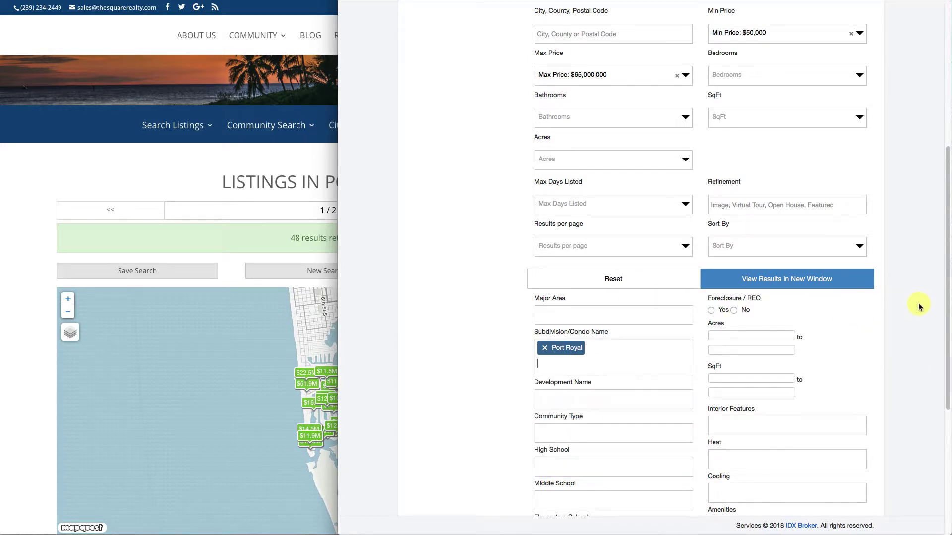
scroll(904, 310, up, 4)
scroll(904, 313, up, 3)
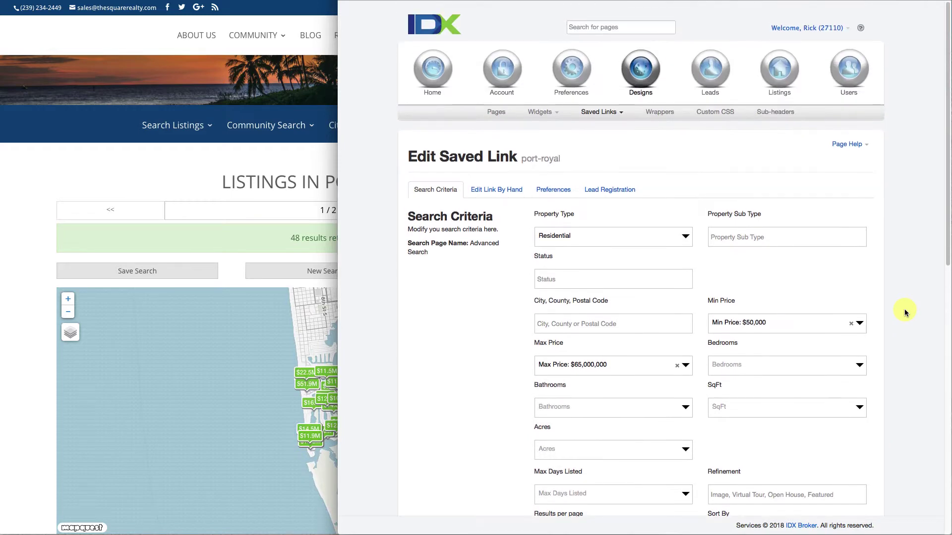
scroll(885, 300, down, 12)
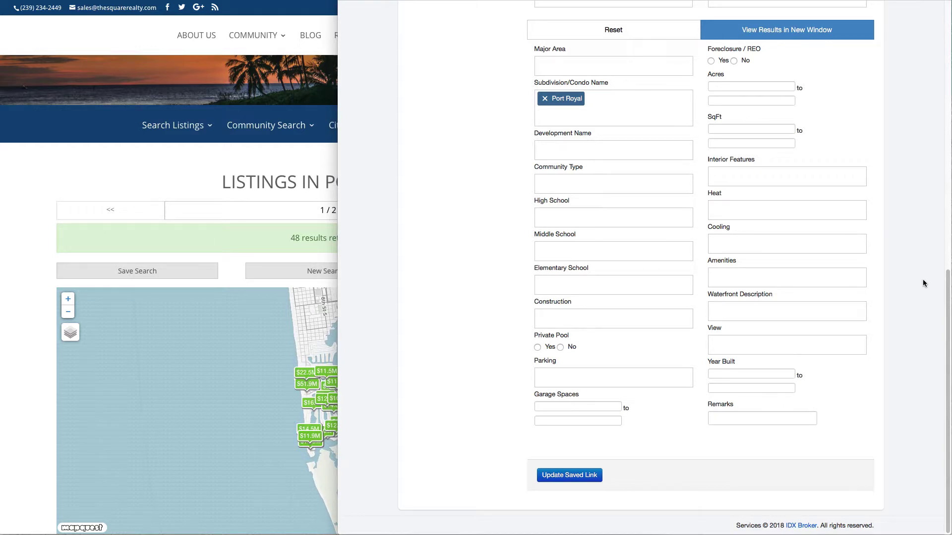
scroll(923, 278, up, 10)
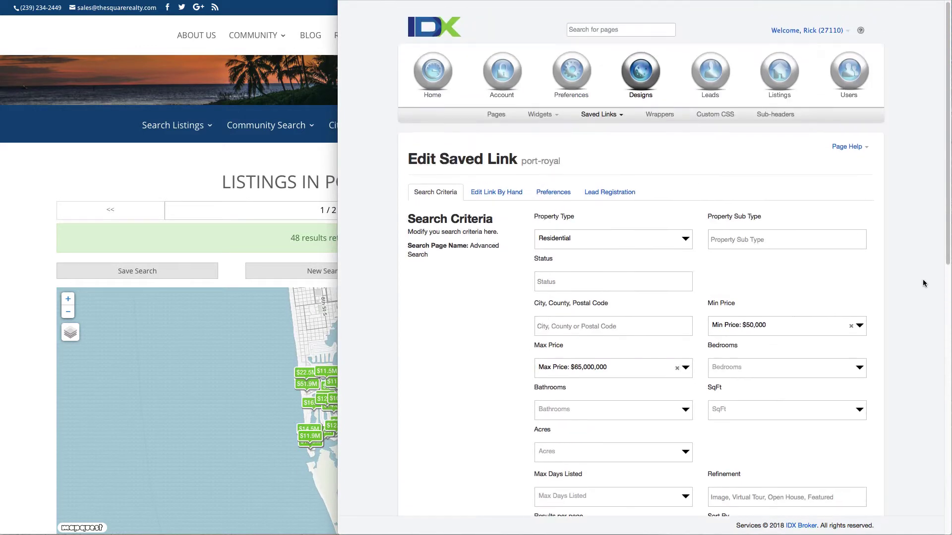
Start a new saved link based on the polygon Standard Results search page and proceed to its criteria
click(604, 113)
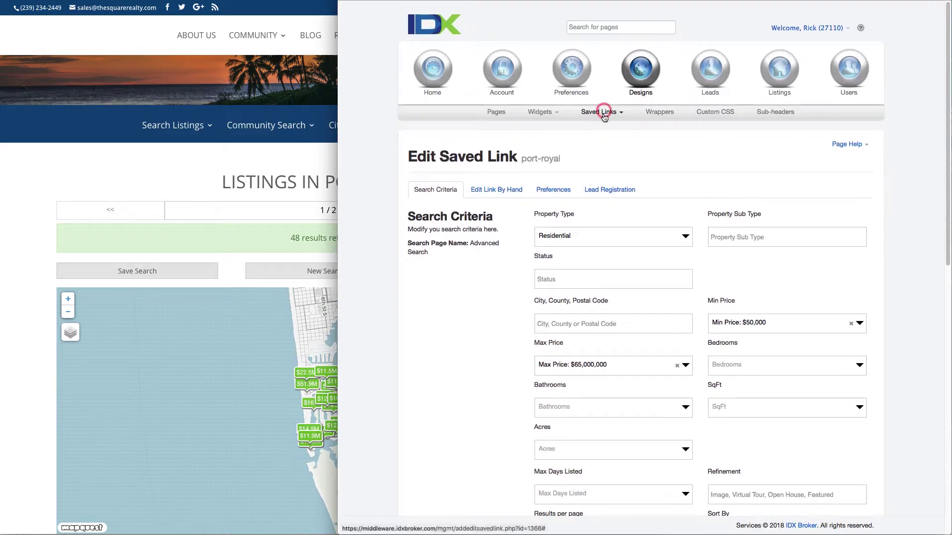
click(594, 140)
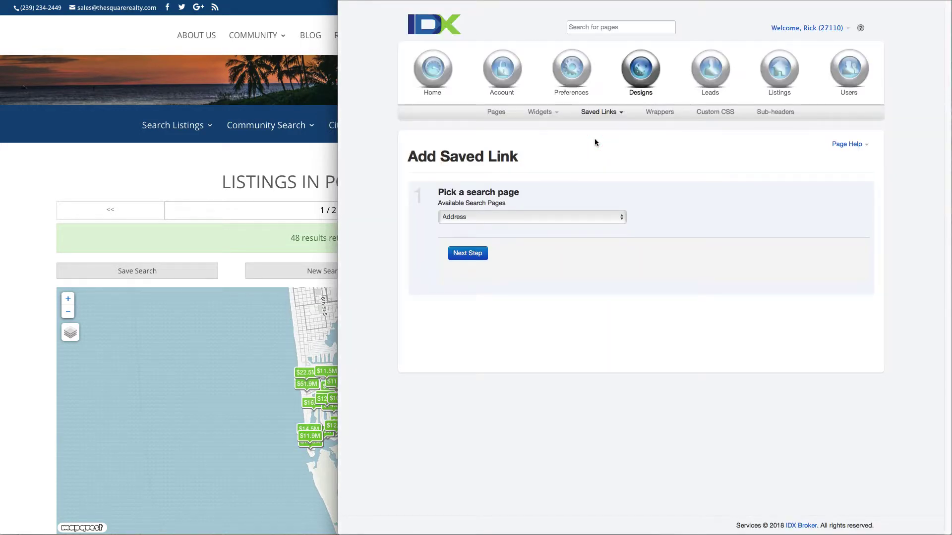
click(488, 217)
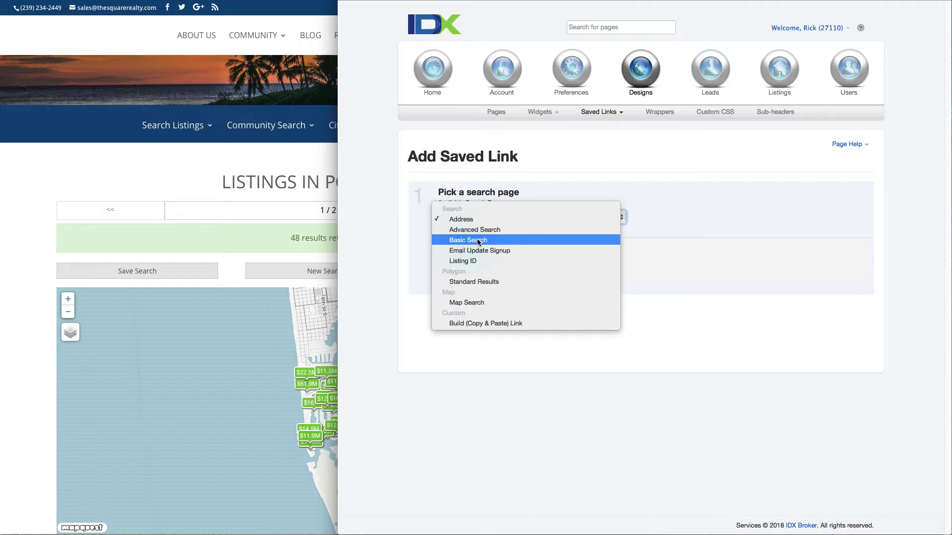
click(470, 282)
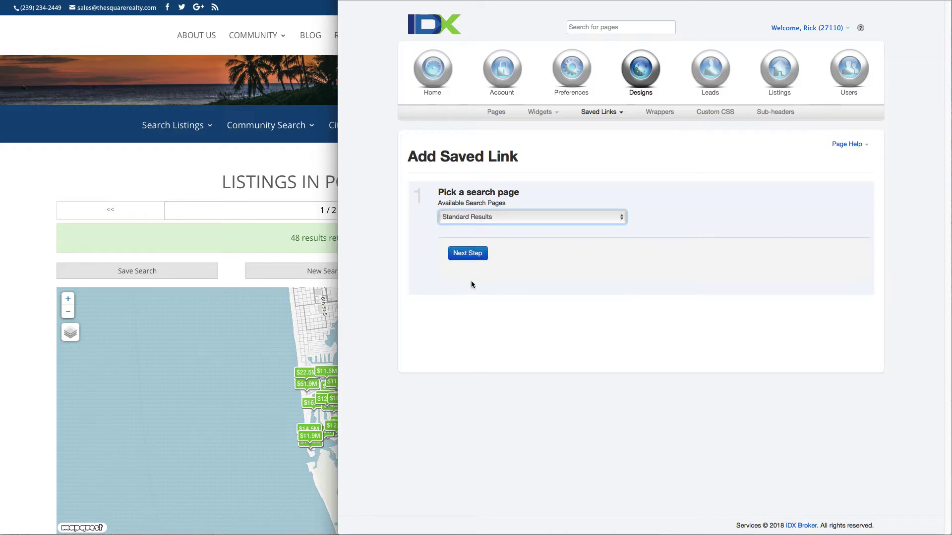
click(469, 254)
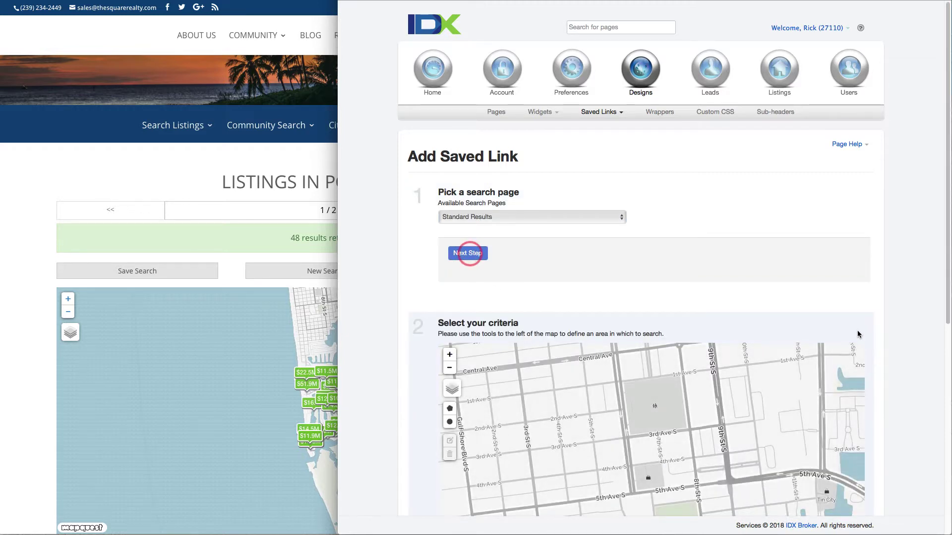
Start a search polygon on the map and outline its inland edge from The Moorings south along the beachfront to just past Naples Pier
scroll(908, 402, down, 4)
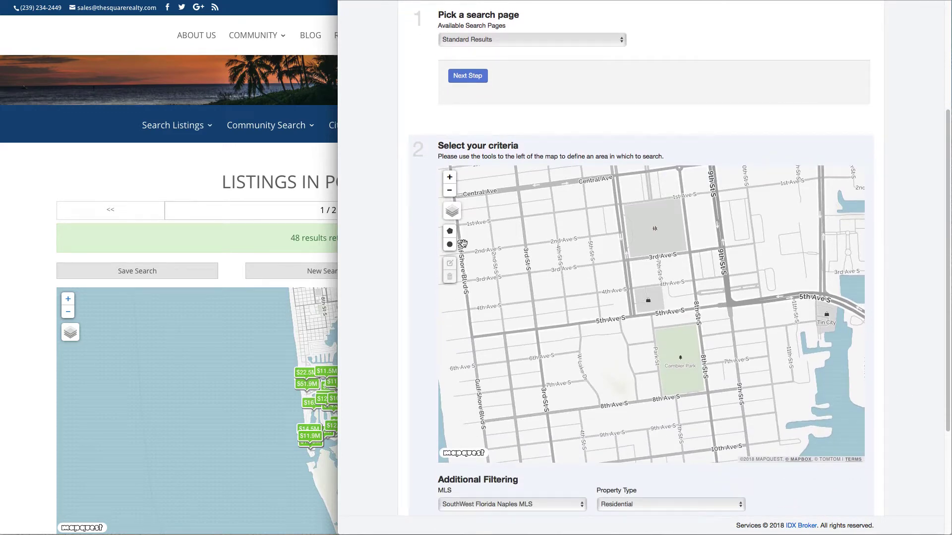
click(450, 192)
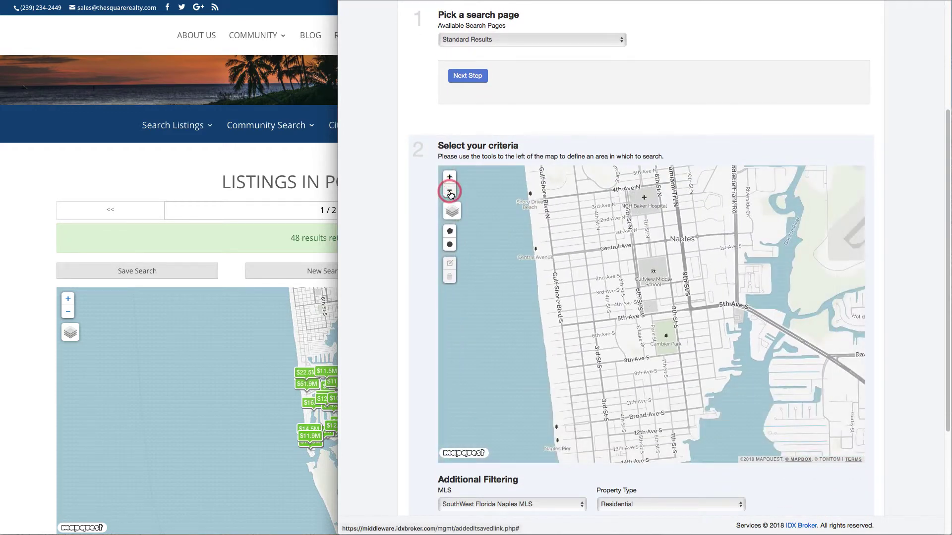
click(450, 192)
drag(557, 286, 546, 378)
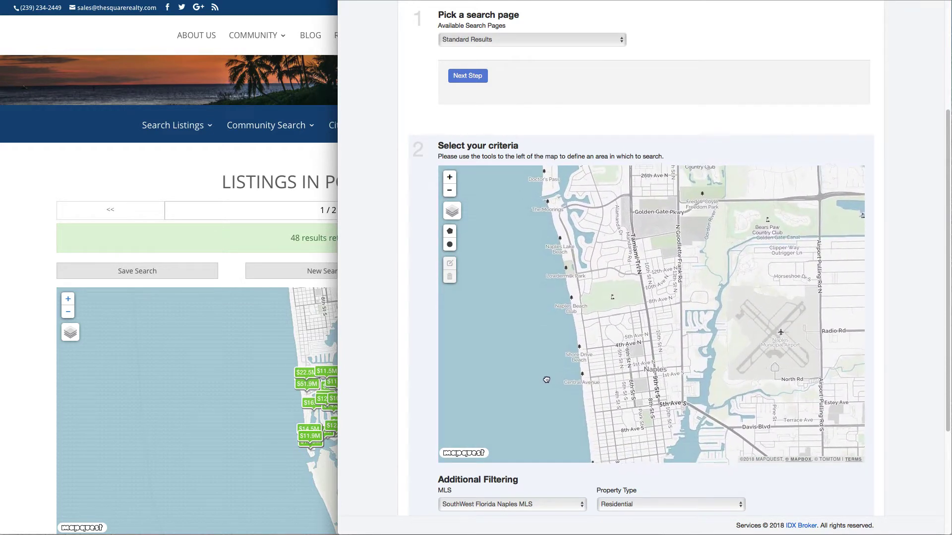
drag(523, 215, 612, 268)
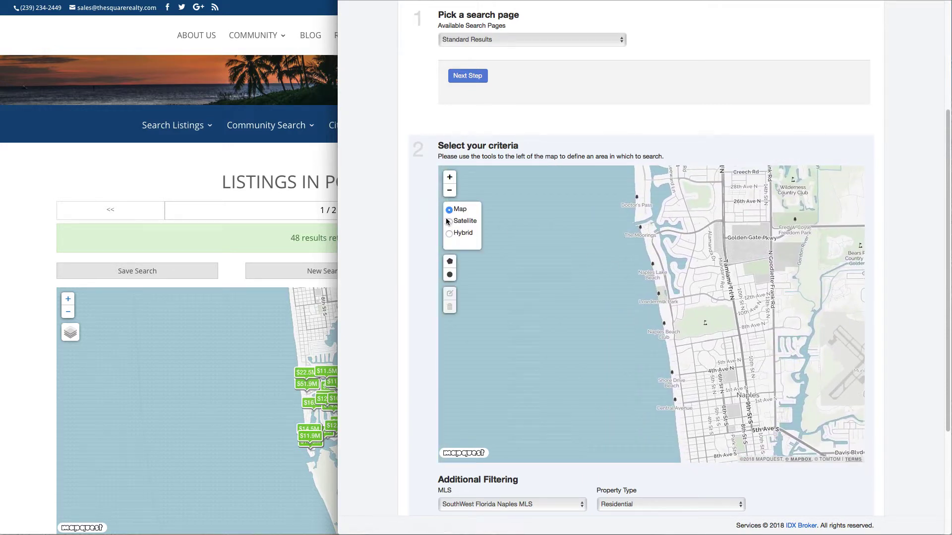
click(450, 235)
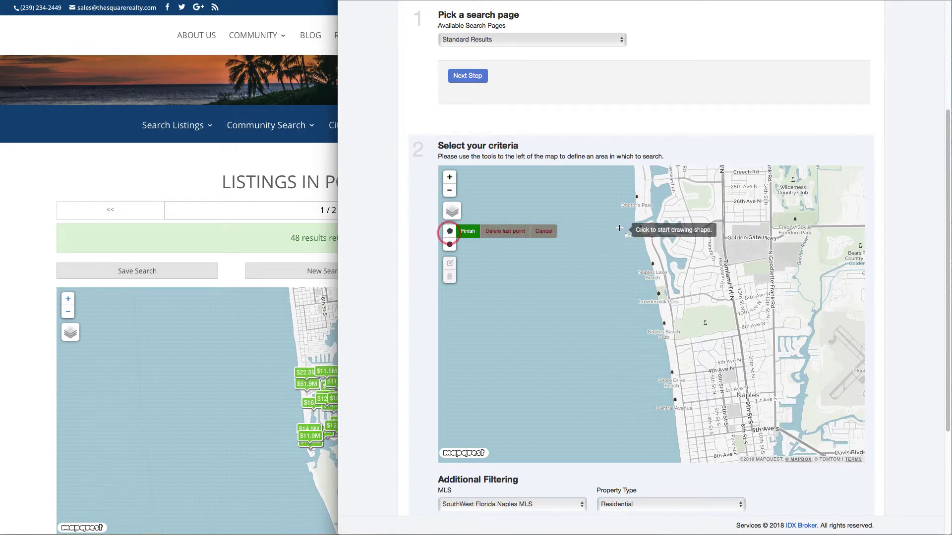
click(655, 216)
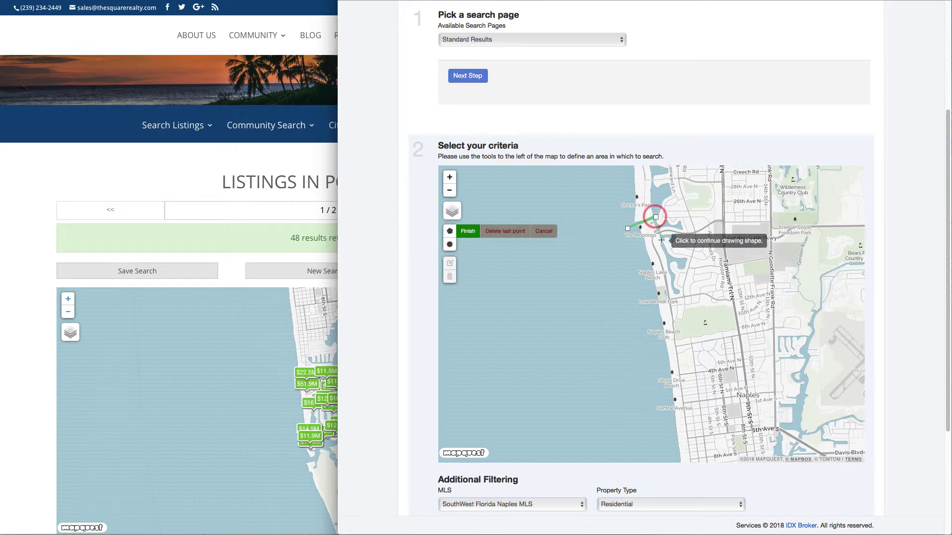
click(662, 241)
click(673, 288)
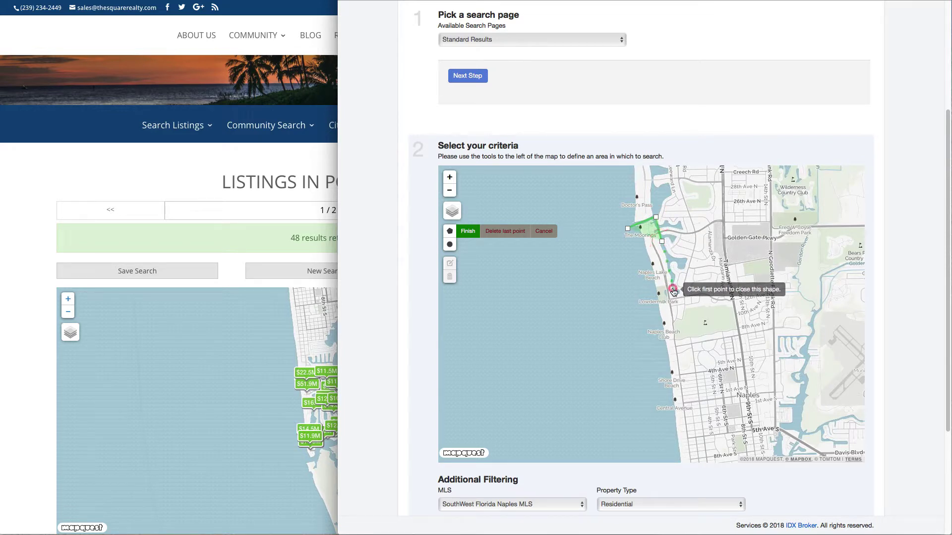
click(684, 357)
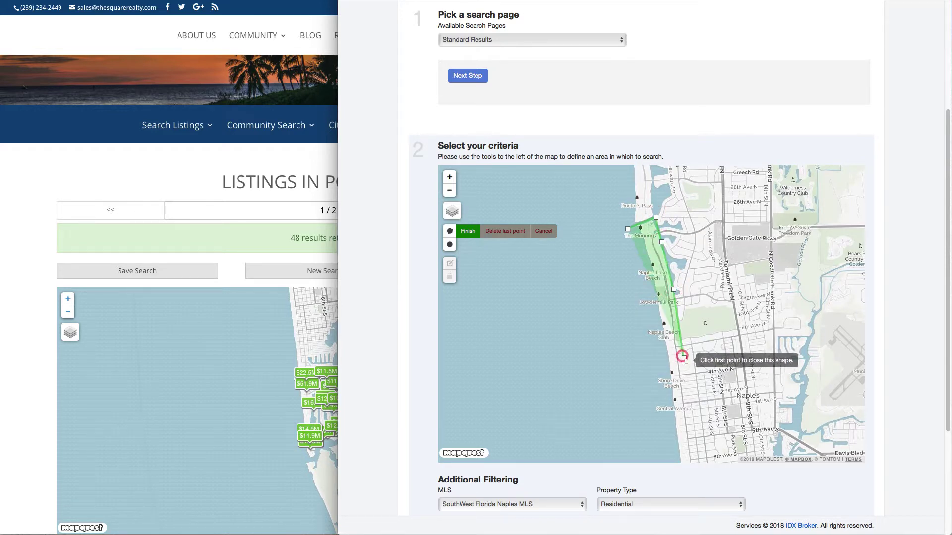
click(689, 412)
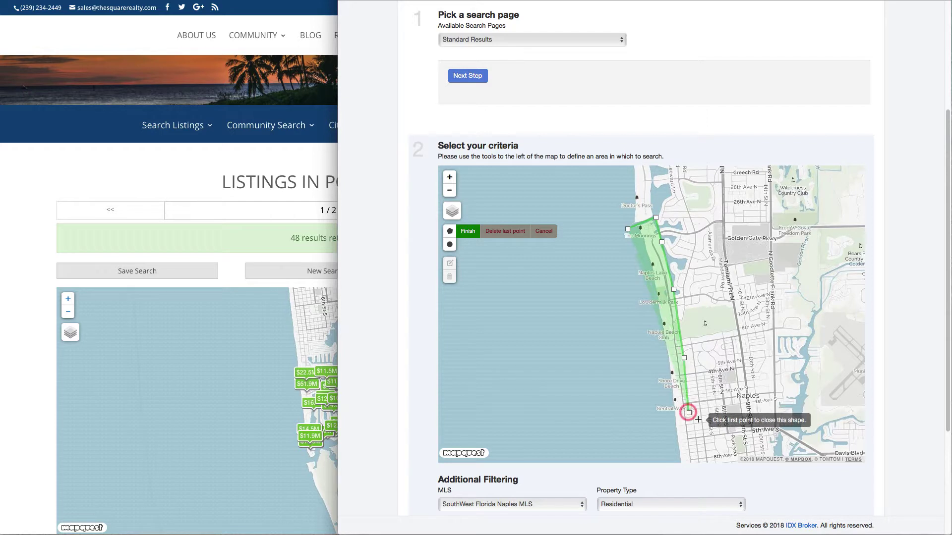
drag(697, 446, 689, 235)
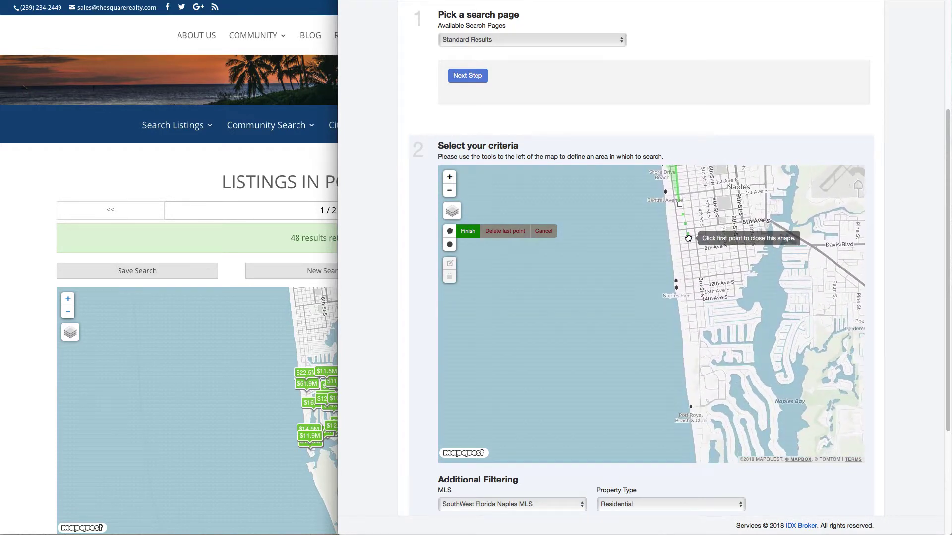
click(687, 265)
click(694, 335)
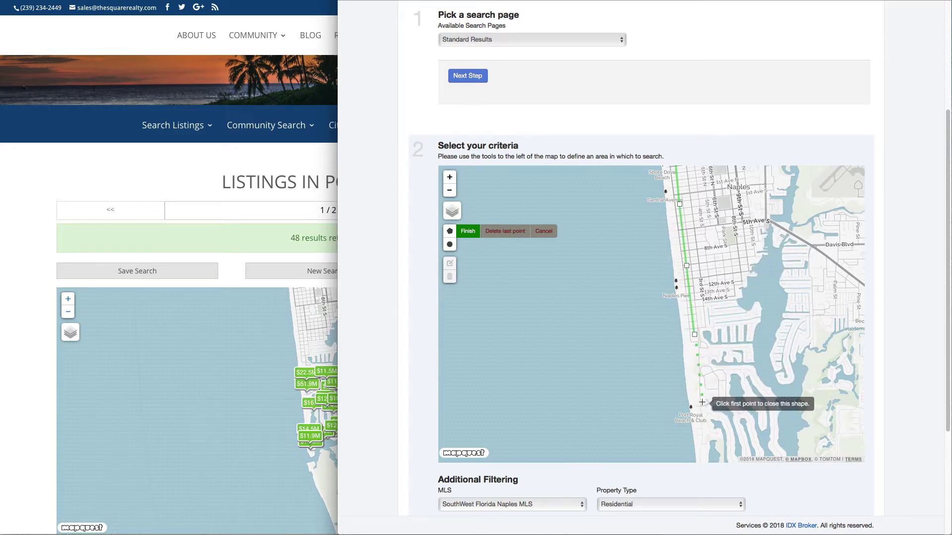
Trace the polygon's offshore edge back north along the coast and close the shape at its starting point near The Moorings
click(677, 341)
click(664, 244)
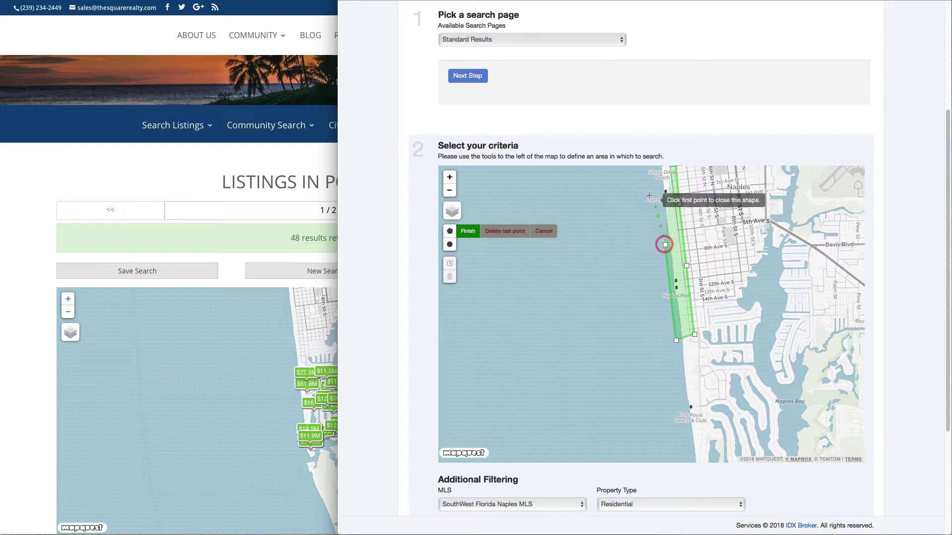
drag(653, 191, 655, 330)
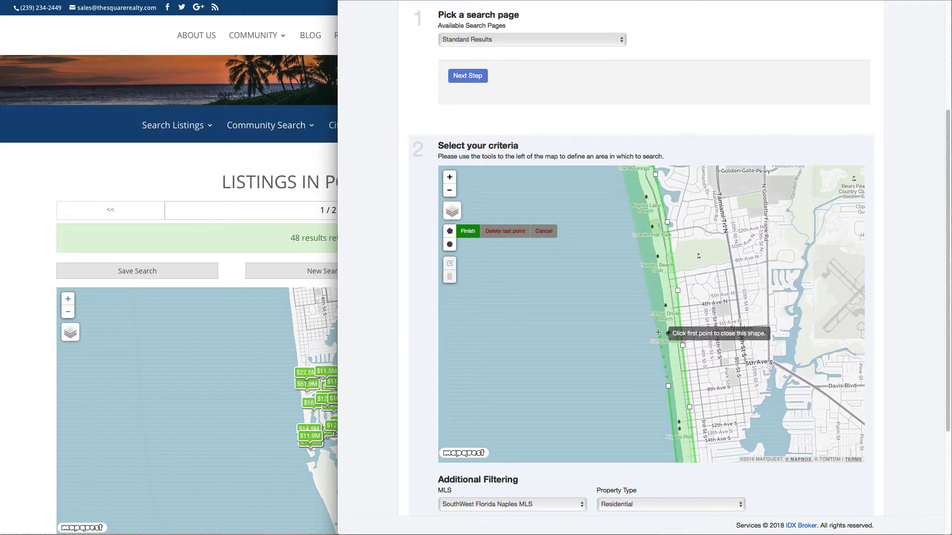
click(647, 240)
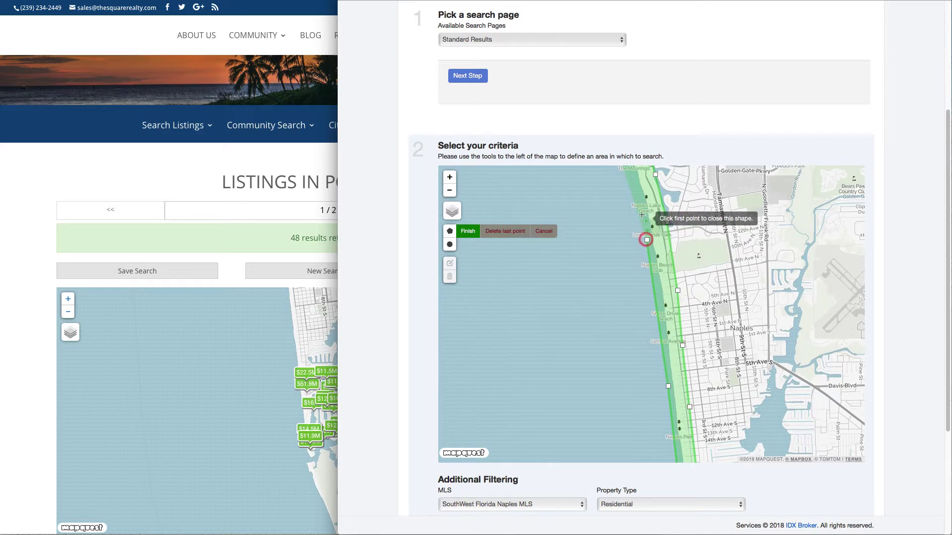
click(631, 184)
drag(631, 178, 635, 295)
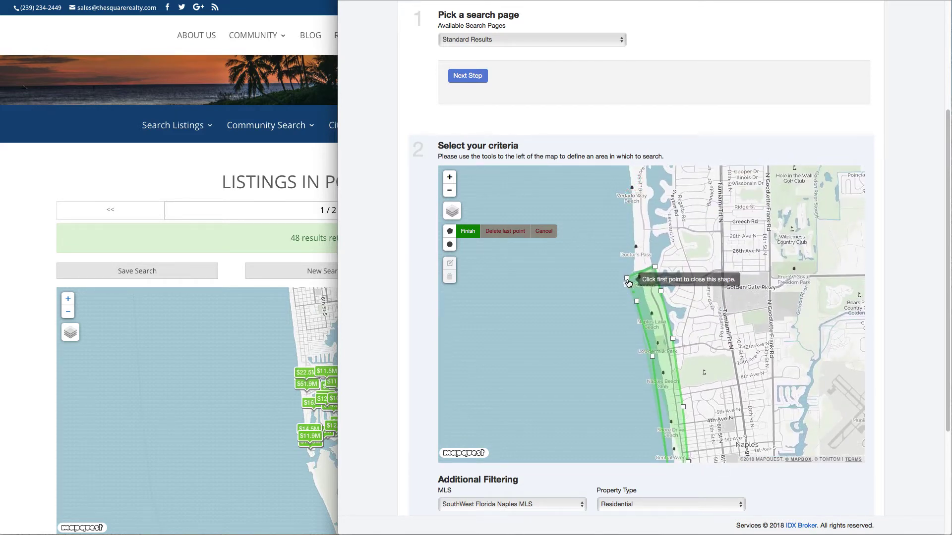
click(626, 278)
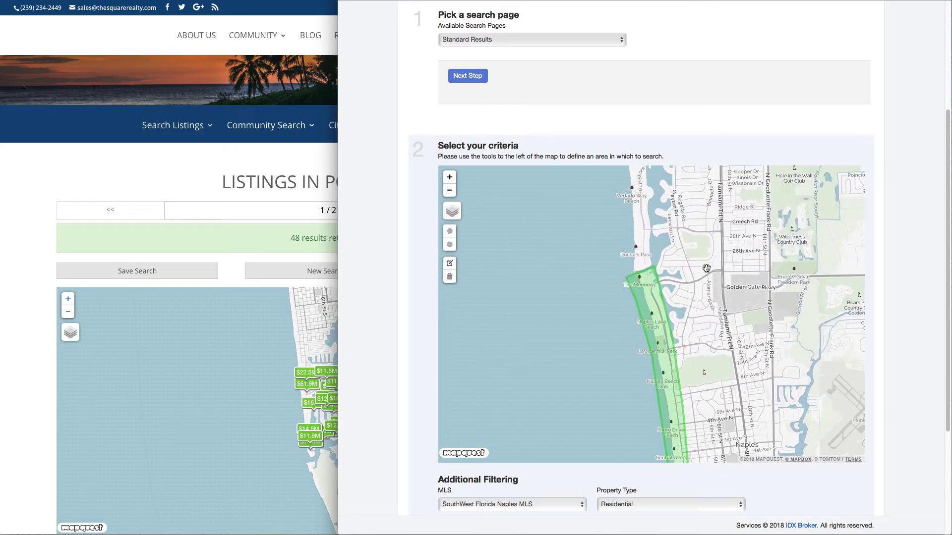
drag(762, 362, 723, 292)
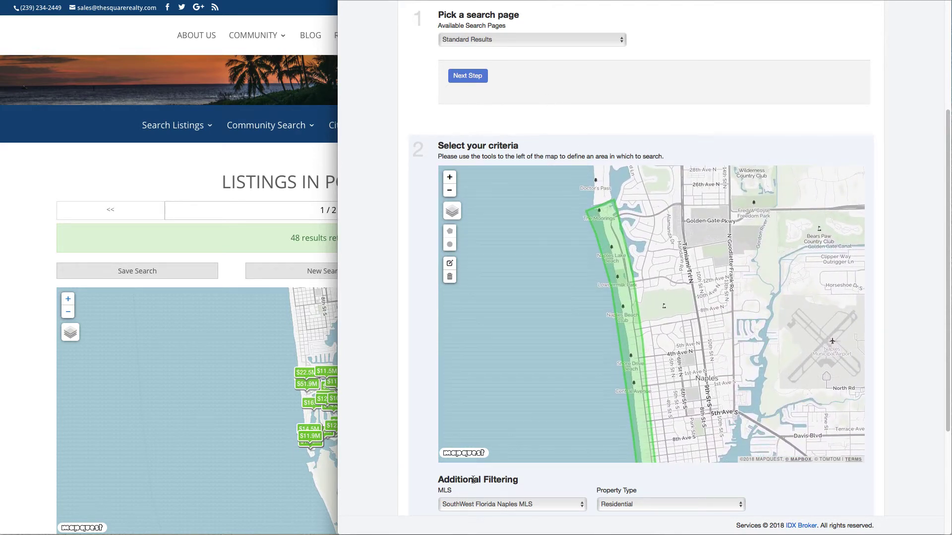
Keep the additional filtering as is, proceed to the naming and preference settings, and set the page title to Test
scroll(426, 468, down, 4)
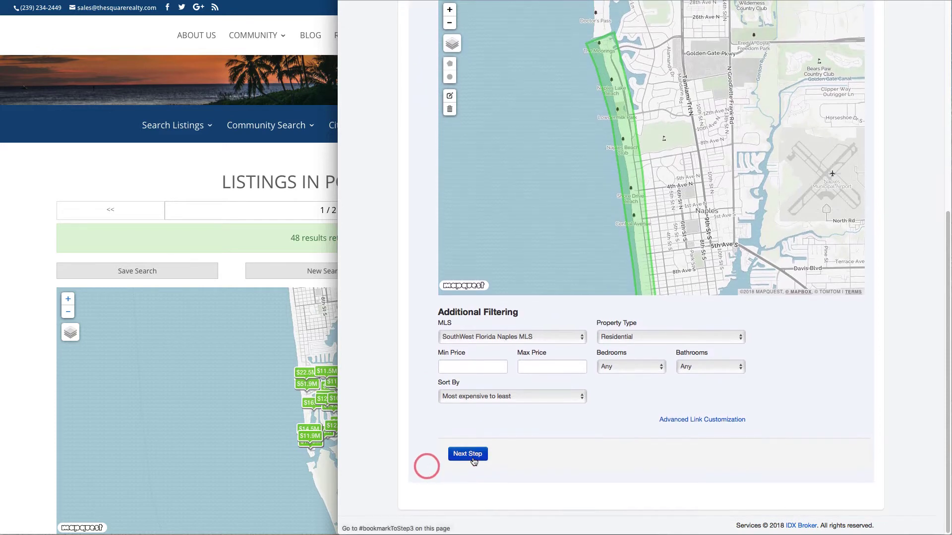
click(468, 454)
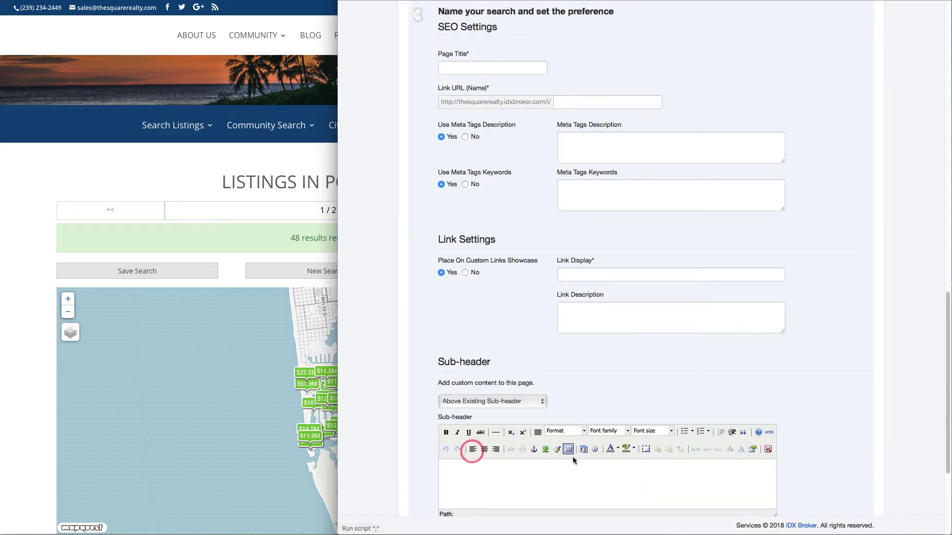
click(477, 68)
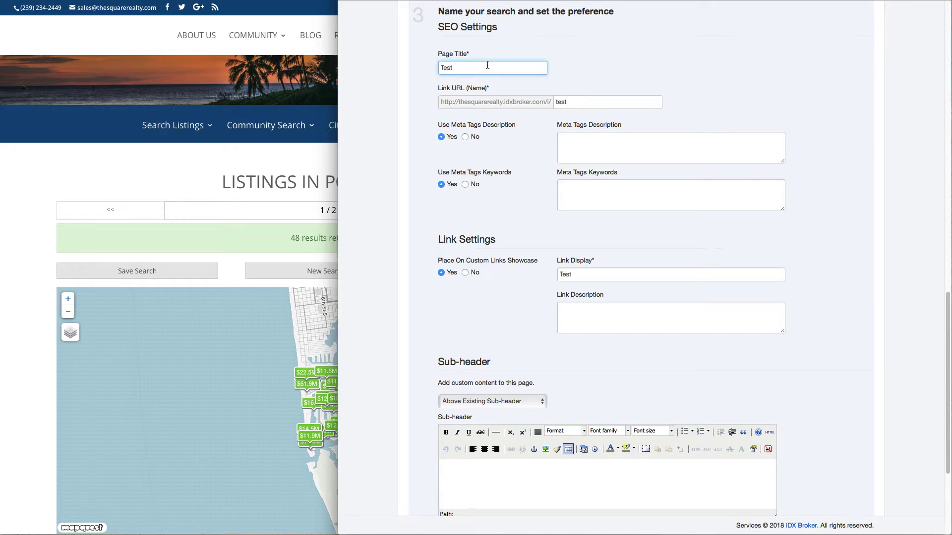
Add the sub-header text "Beach Front Properties" formatted as a centered Heading 1
click(577, 483)
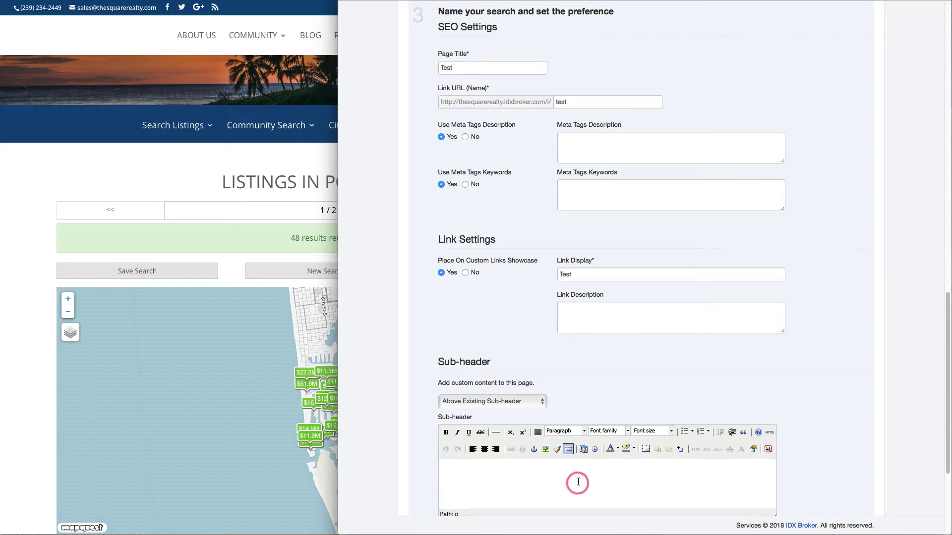
text(L)
click(564, 431)
click(578, 490)
click(485, 449)
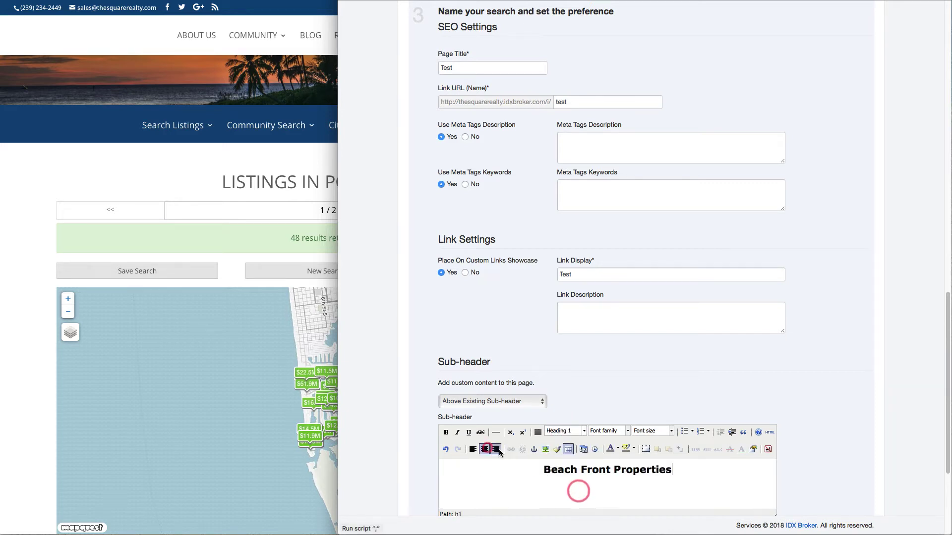
Assign an agent to the link and save it with the option to create another link
scroll(808, 435, down, 5)
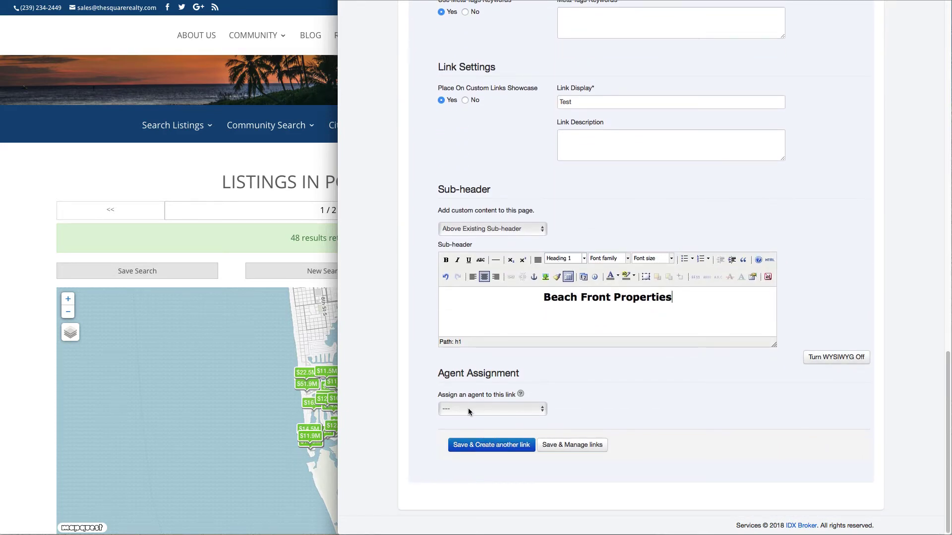
click(468, 408)
click(460, 418)
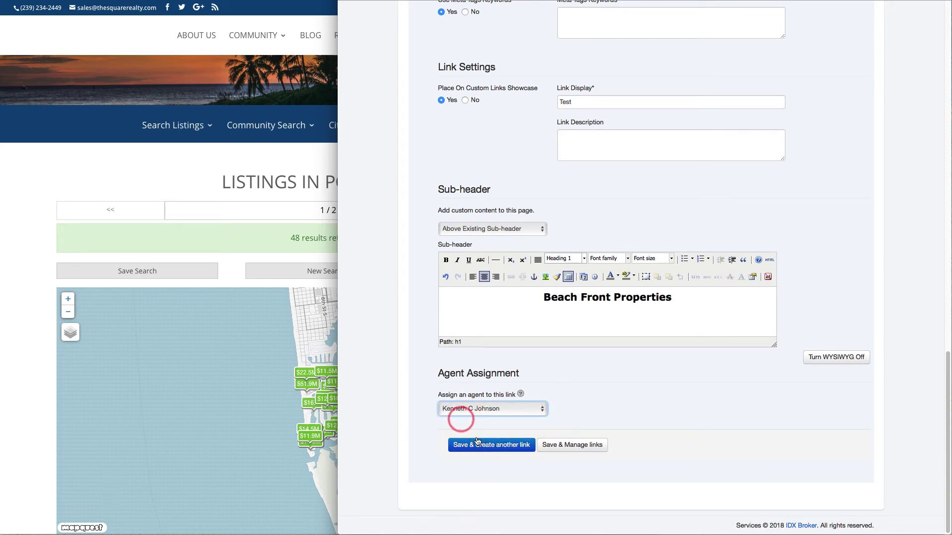
click(478, 443)
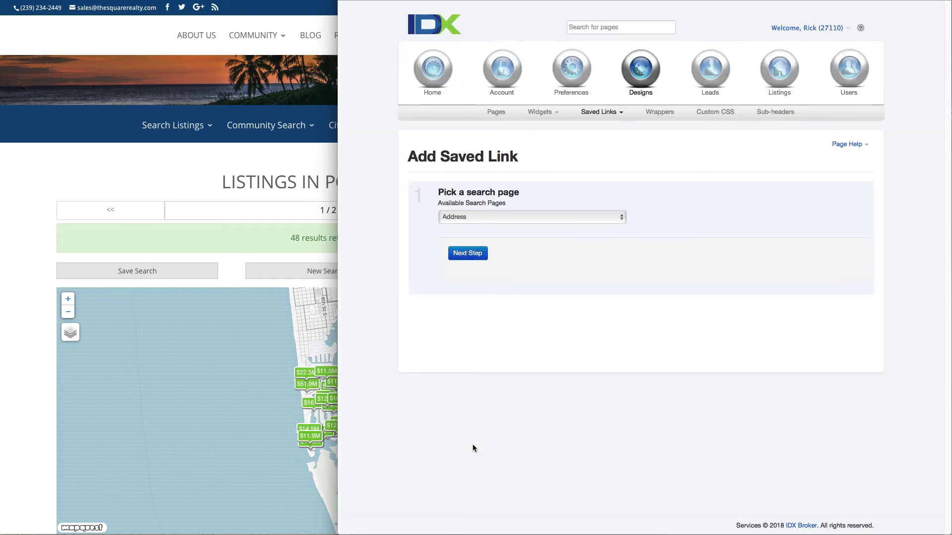
Open the live page of the test link from the saved links list and review its polygon map and beachfront listings
click(611, 111)
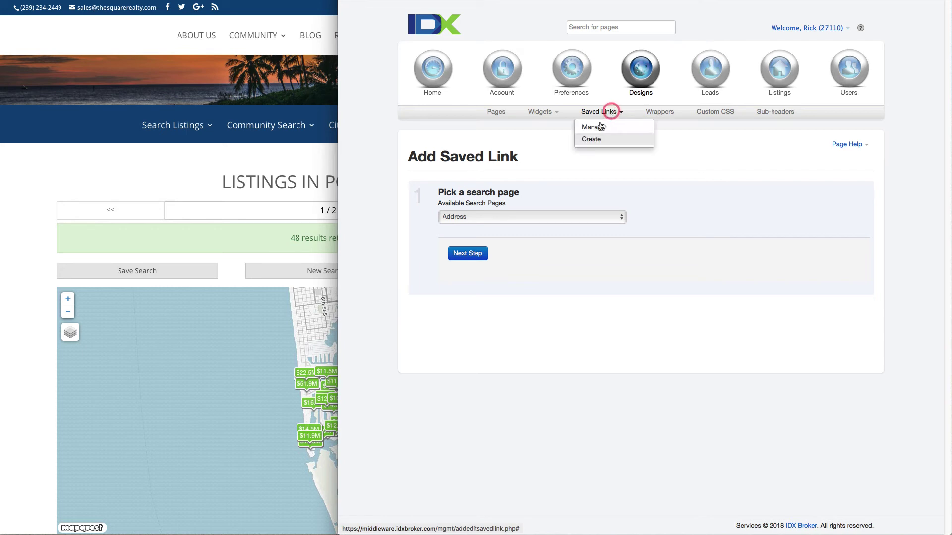
click(596, 127)
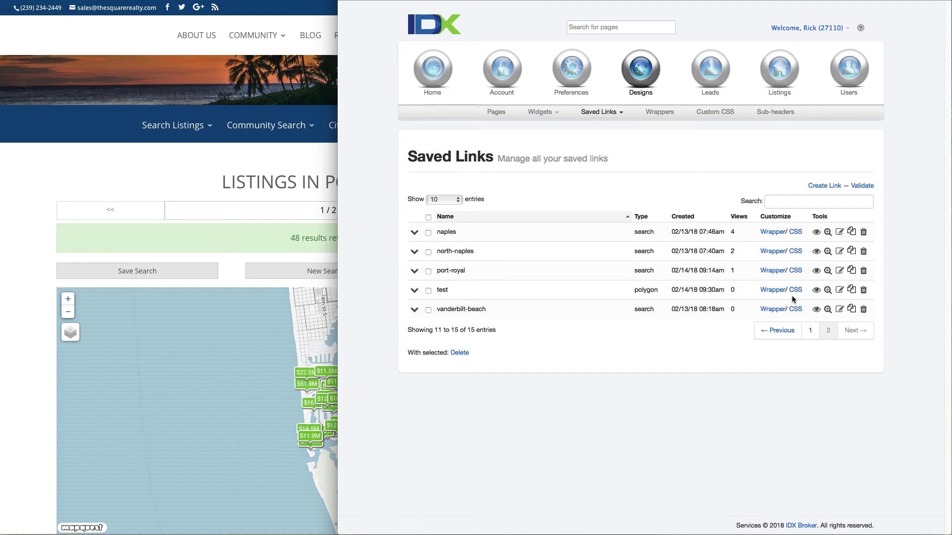
click(815, 290)
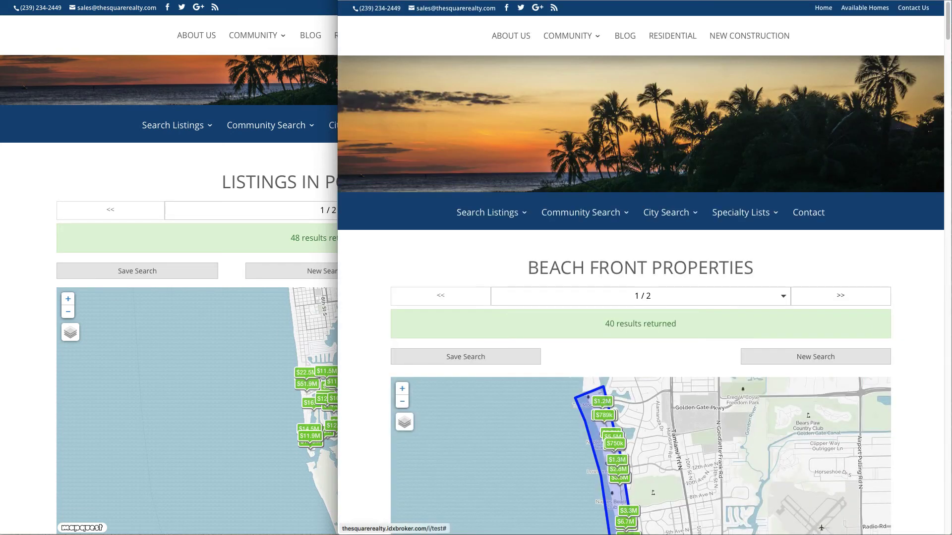
scroll(920, 428, down, 4)
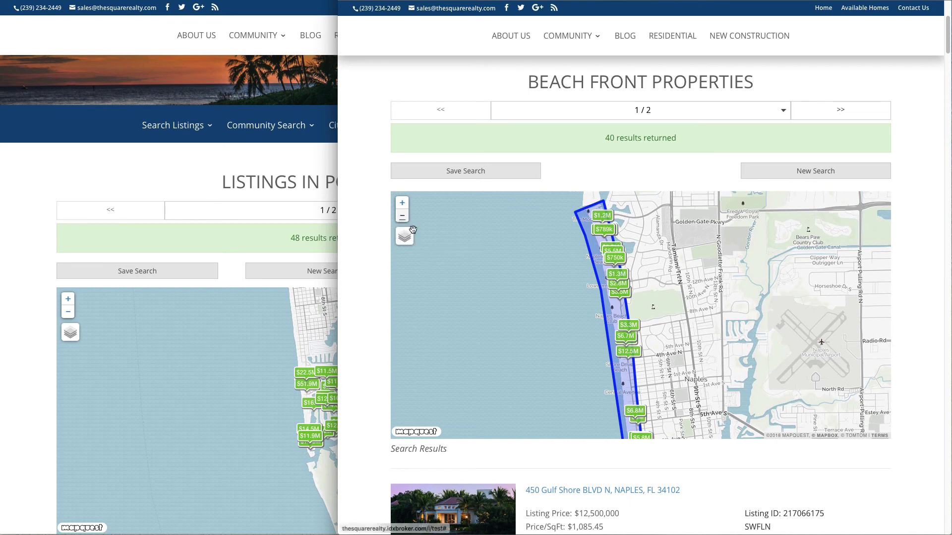
scroll(912, 445, down, 5)
scroll(912, 444, up, 3)
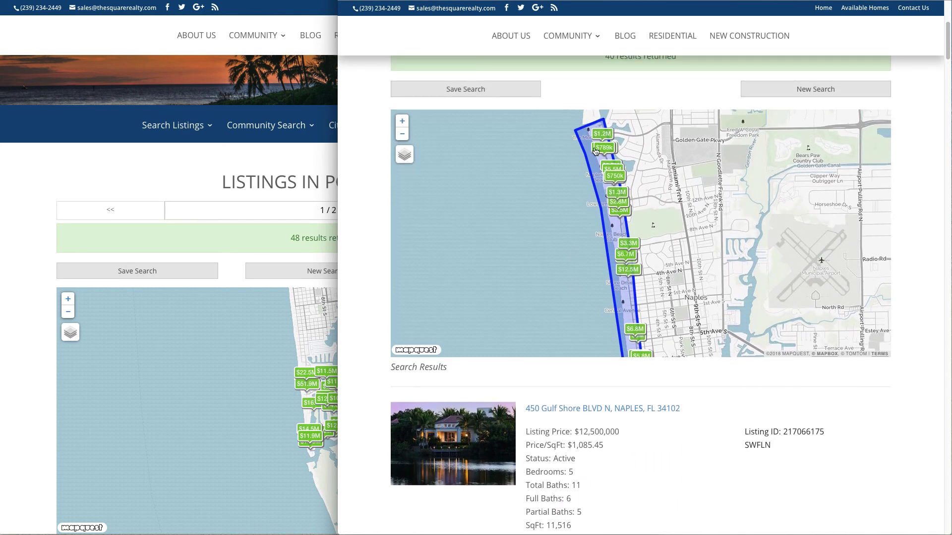
scroll(887, 410, down, 3)
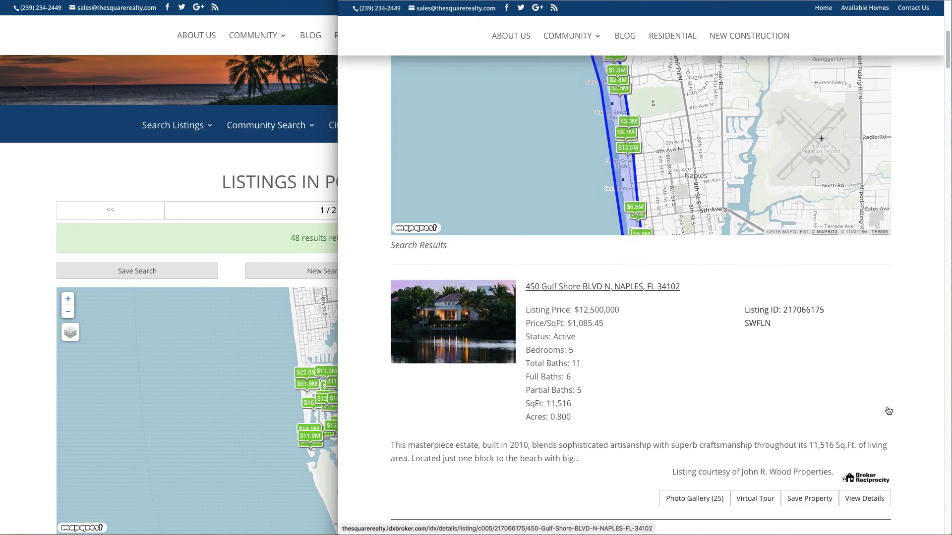
scroll(886, 413, up, 2)
scroll(882, 413, up, 1)
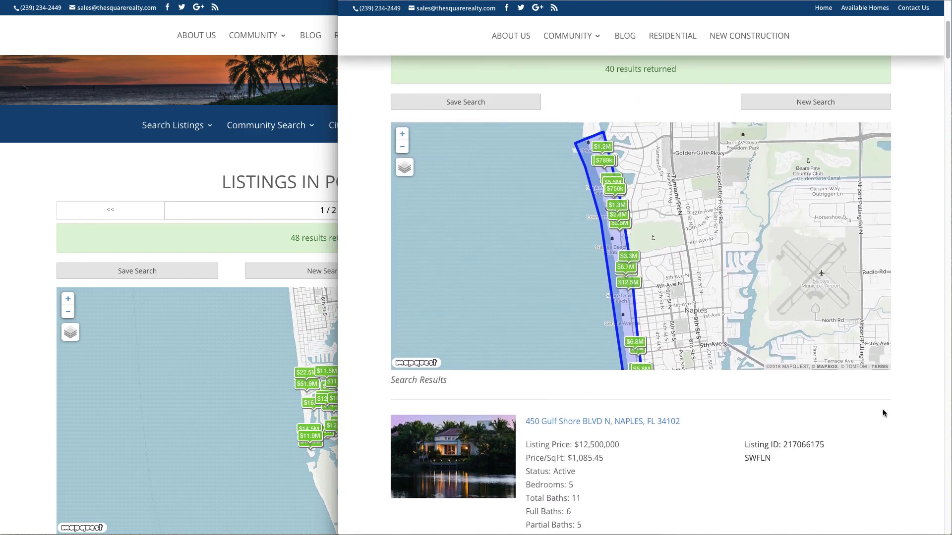